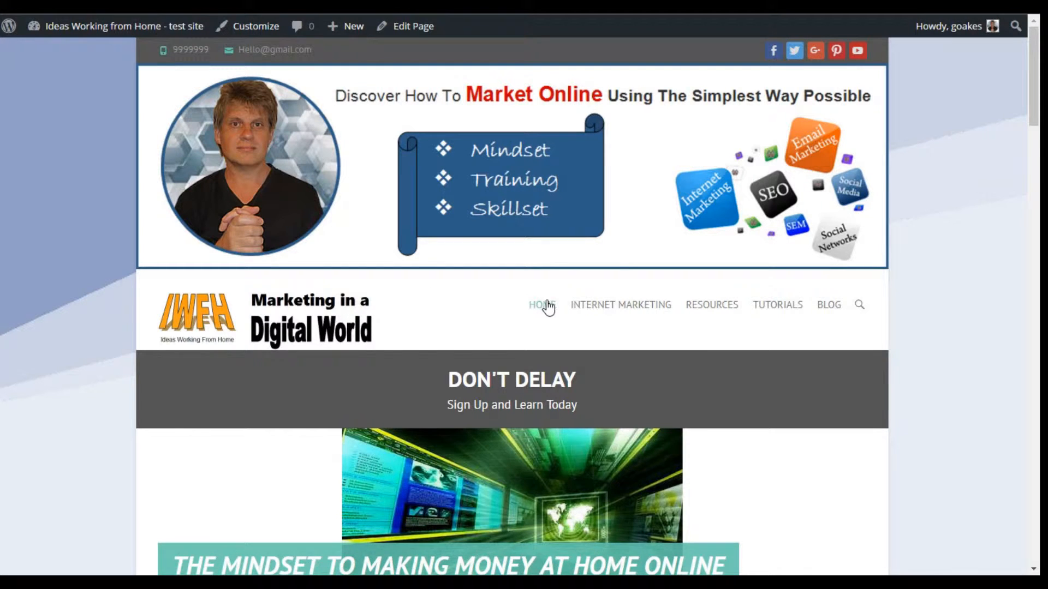
Examine the home page's post slider and its content sections from Content Marketing down to Network Marketing.
{"action": "mouse_move", "coordinate": [622, 313]}
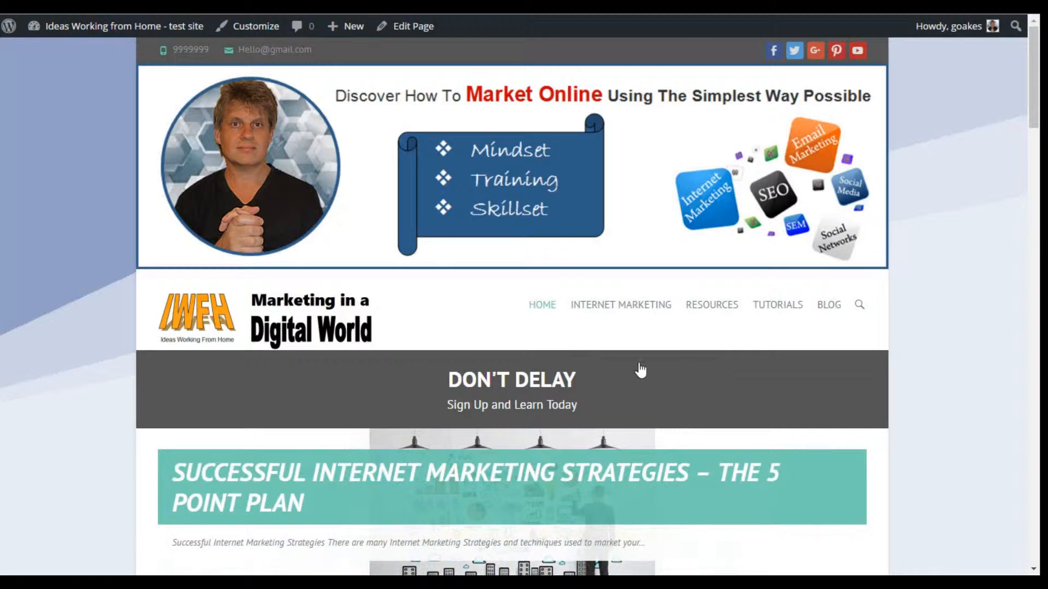
{"action": "scroll", "coordinate": [640, 370], "scroll_direction": "down", "scroll_amount": 4}
{"action": "scroll", "coordinate": [448, 274], "scroll_direction": "down", "scroll_amount": 4}
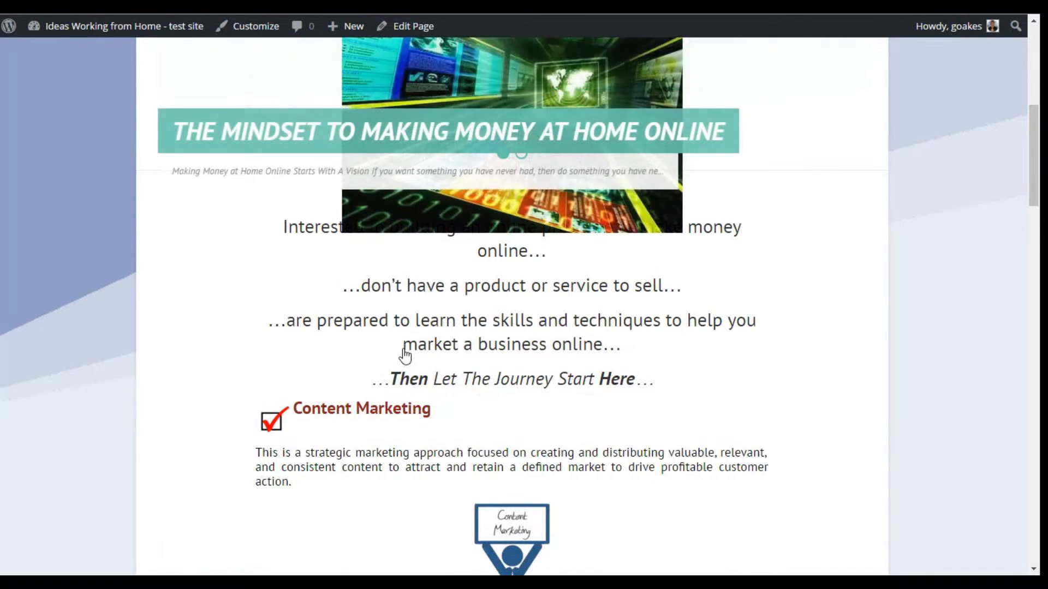
{"action": "scroll", "coordinate": [403, 354], "scroll_direction": "down", "scroll_amount": 2}
{"action": "scroll", "coordinate": [401, 346], "scroll_direction": "down", "scroll_amount": 15}
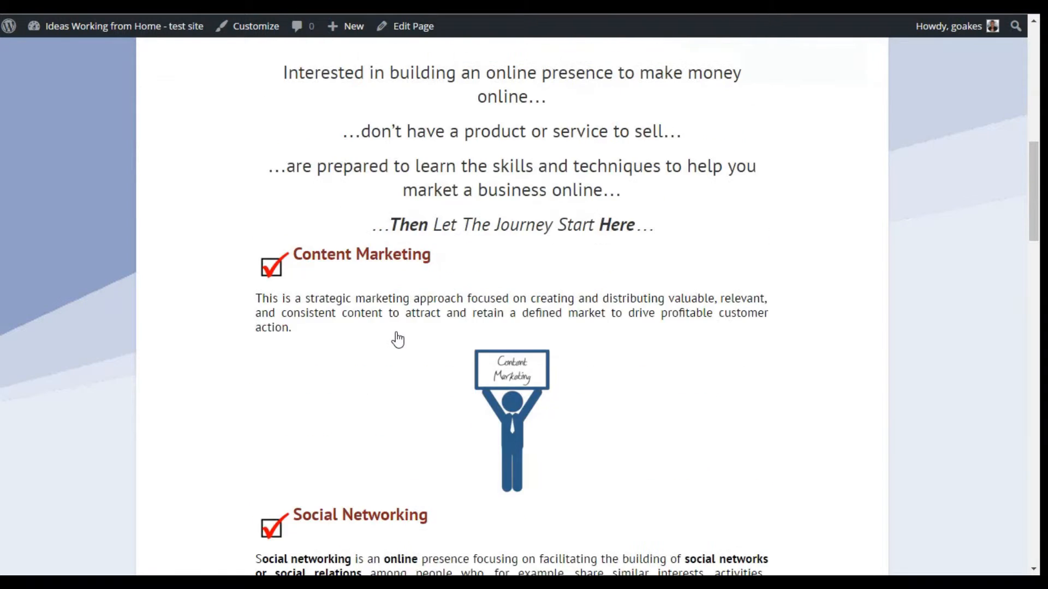
{"action": "scroll", "coordinate": [414, 316], "scroll_direction": "down", "scroll_amount": 11}
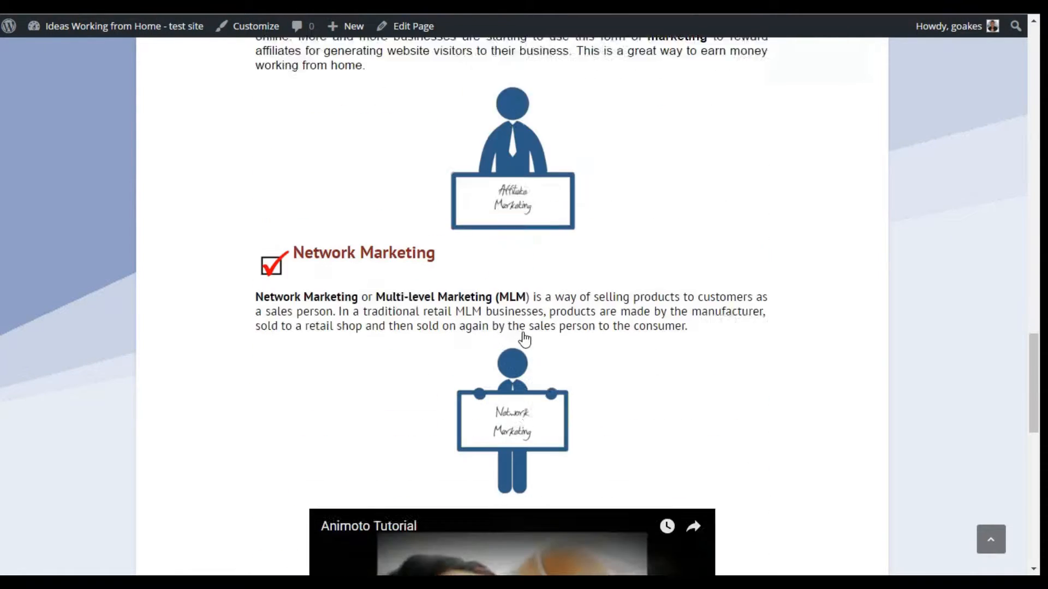
Play the embedded Animoto Tutorial video, review the comment form and footer, and return to the start of the home page.
{"action": "left_click", "coordinate": [516, 334]}
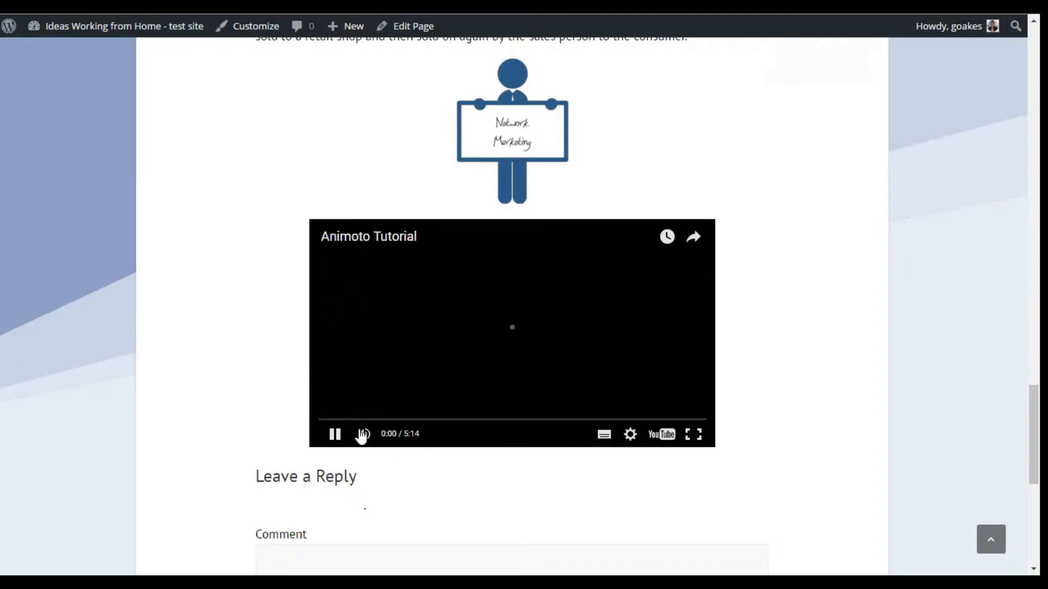
{"action": "scroll", "coordinate": [522, 408], "scroll_direction": "down", "scroll_amount": 1}
{"action": "scroll", "coordinate": [522, 409], "scroll_direction": "down", "scroll_amount": 6}
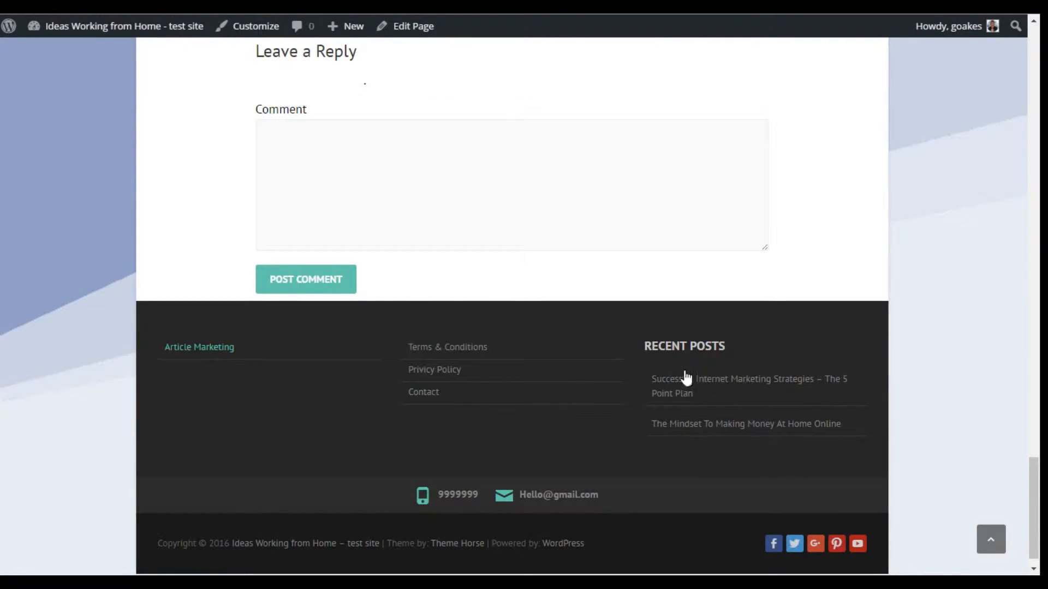
{"action": "scroll", "coordinate": [456, 497], "scroll_direction": "down", "scroll_amount": 1}
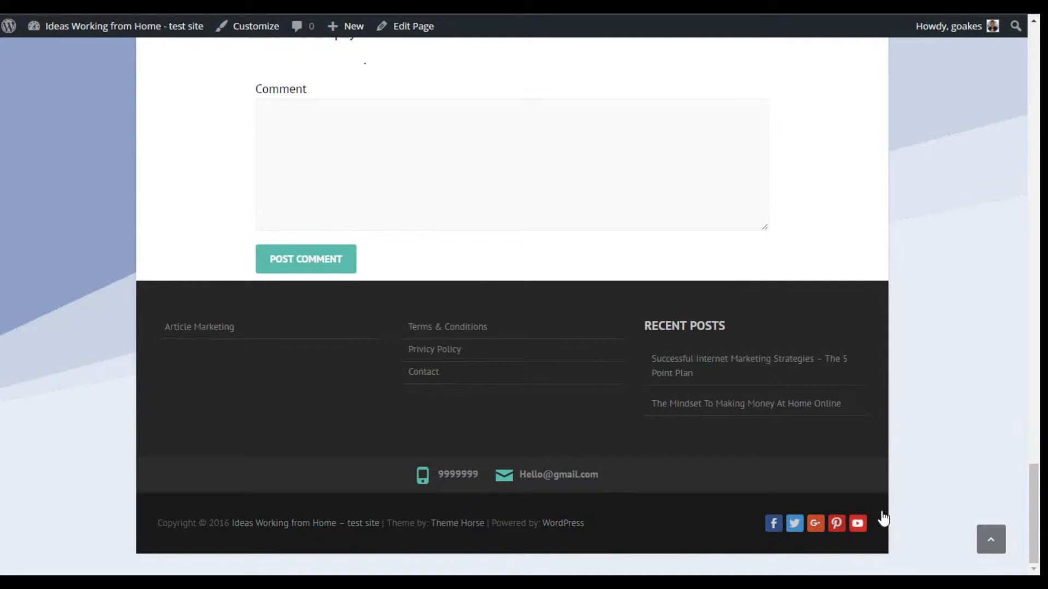
{"action": "left_click", "coordinate": [1002, 544]}
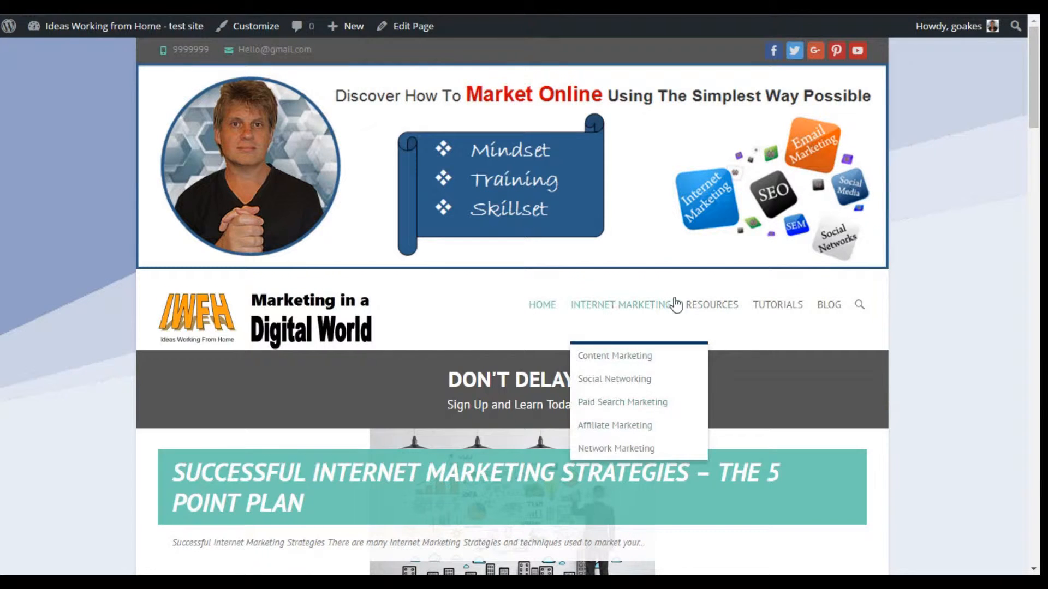
Open the site's Resources page and review its images, calendar and recent posts.
{"action": "left_click", "coordinate": [710, 307]}
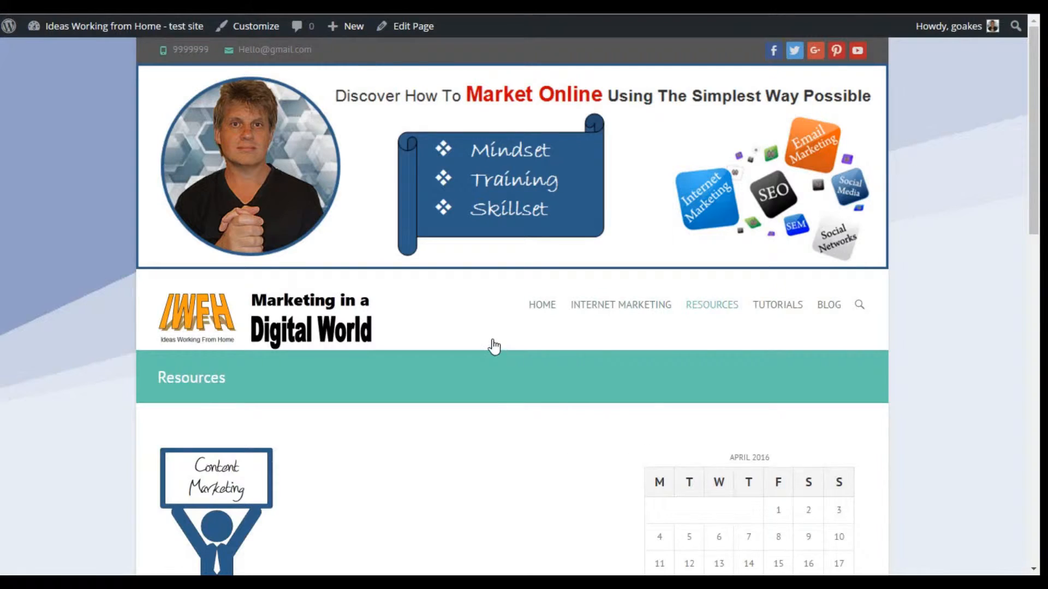
{"action": "scroll", "coordinate": [493, 346], "scroll_direction": "down", "scroll_amount": 4}
{"action": "scroll", "coordinate": [658, 352], "scroll_direction": "down", "scroll_amount": 4}
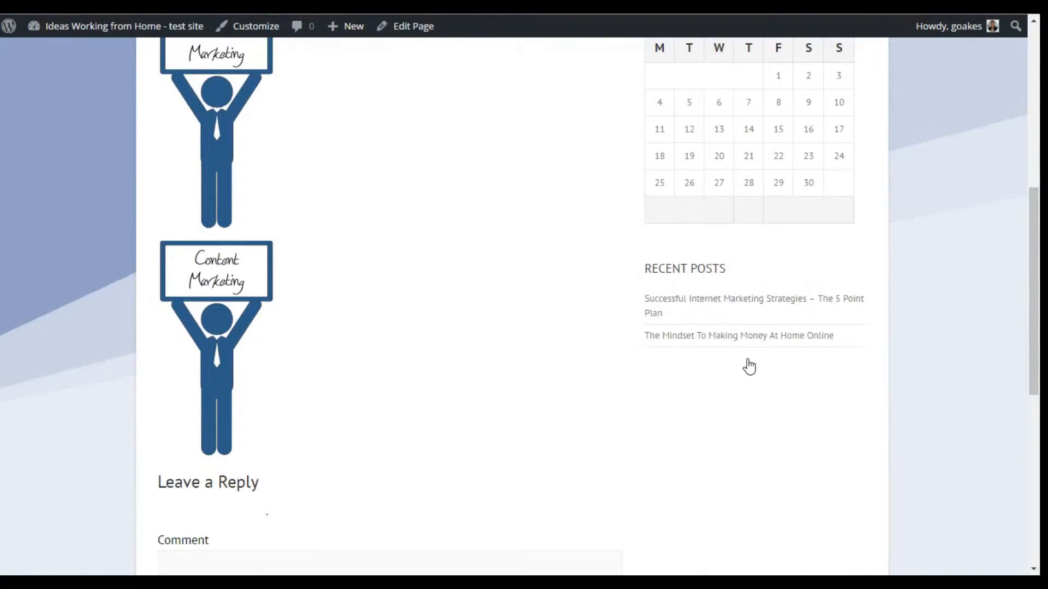
{"action": "scroll", "coordinate": [747, 363], "scroll_direction": "down", "scroll_amount": 3}
{"action": "scroll", "coordinate": [746, 363], "scroll_direction": "up", "scroll_amount": 10}
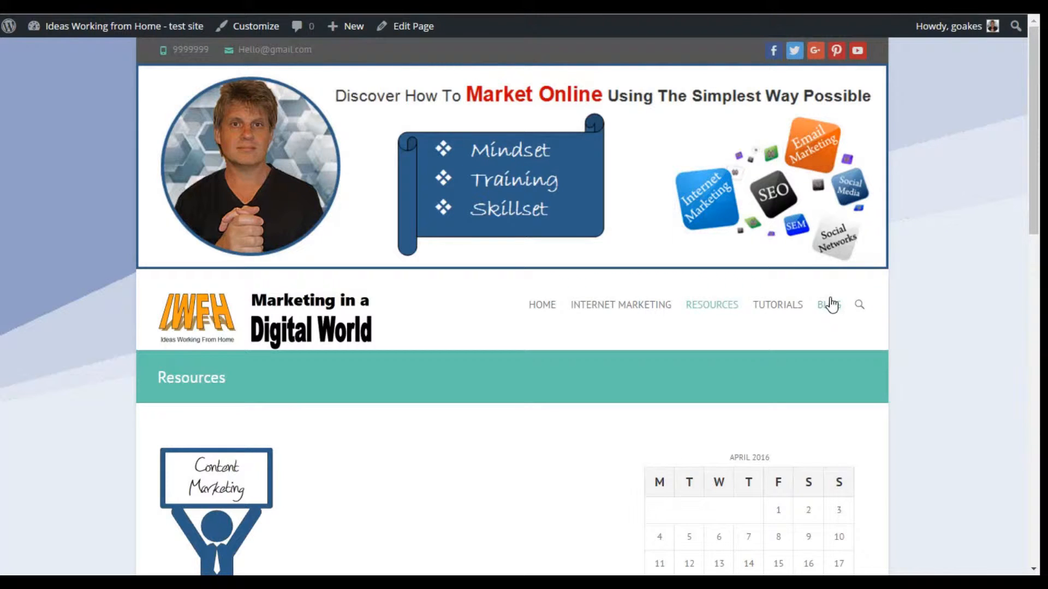
Open the Blog page and review its slider, post excerpts and sidebar.
{"action": "left_click", "coordinate": [829, 305]}
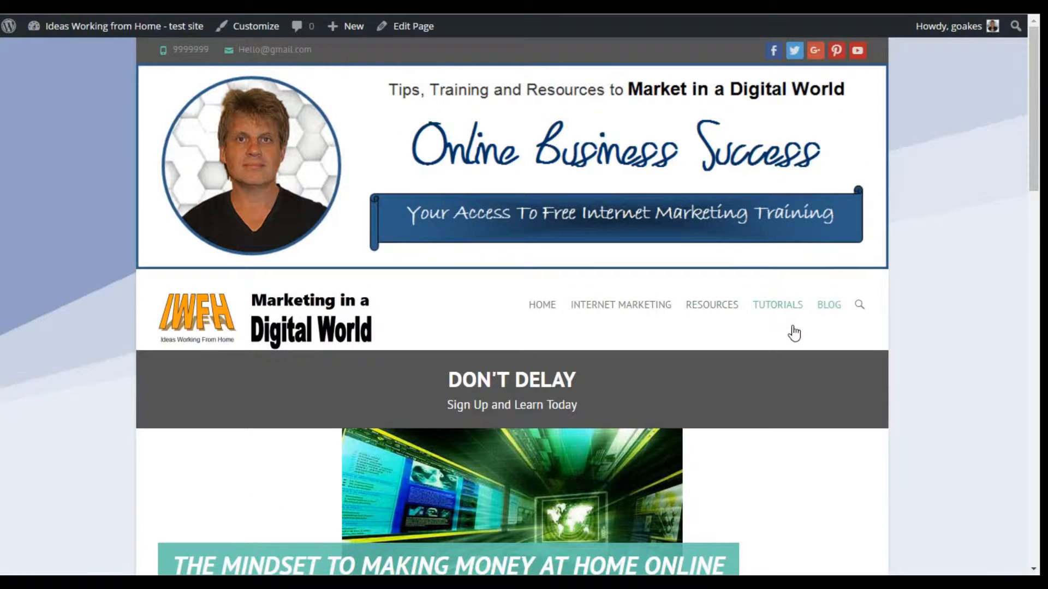
{"action": "scroll", "coordinate": [794, 333], "scroll_direction": "down", "scroll_amount": 4}
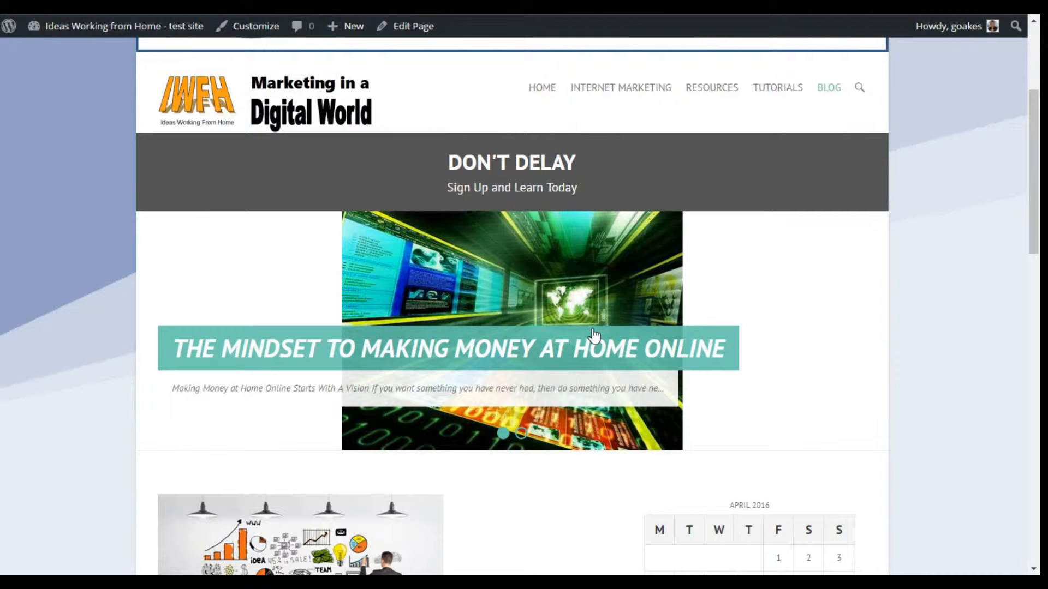
{"action": "scroll", "coordinate": [594, 358], "scroll_direction": "down", "scroll_amount": 4}
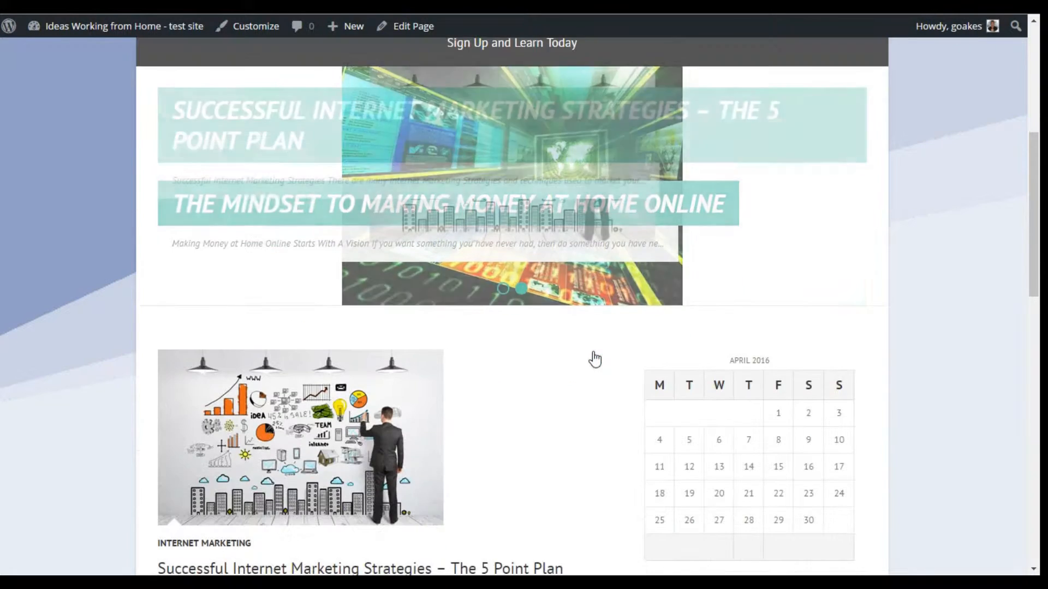
{"action": "scroll", "coordinate": [445, 350], "scroll_direction": "down", "scroll_amount": 5}
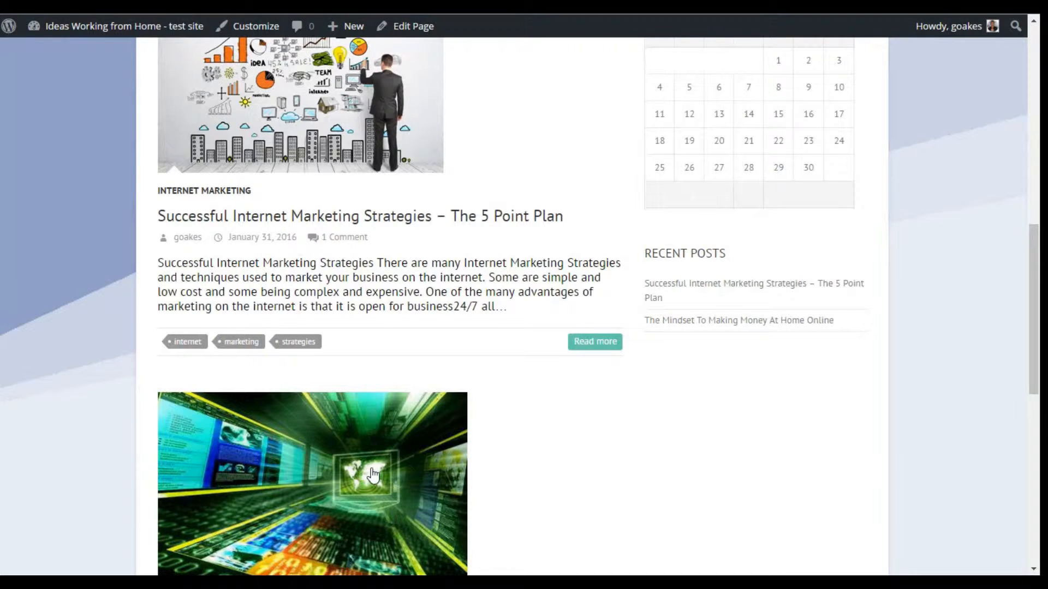
Open the post "The Mindset To Making Money At Home Online", read through to its comments and return to its start.
{"action": "left_click", "coordinate": [373, 475]}
{"action": "scroll", "coordinate": [514, 437], "scroll_direction": "down", "scroll_amount": 6}
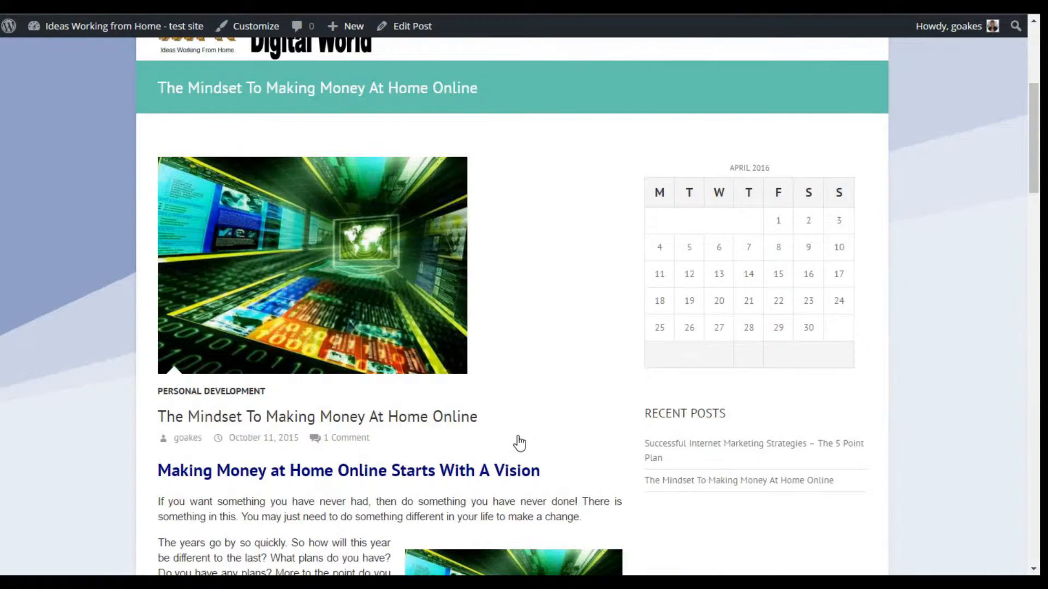
{"action": "scroll", "coordinate": [534, 435], "scroll_direction": "down", "scroll_amount": 12}
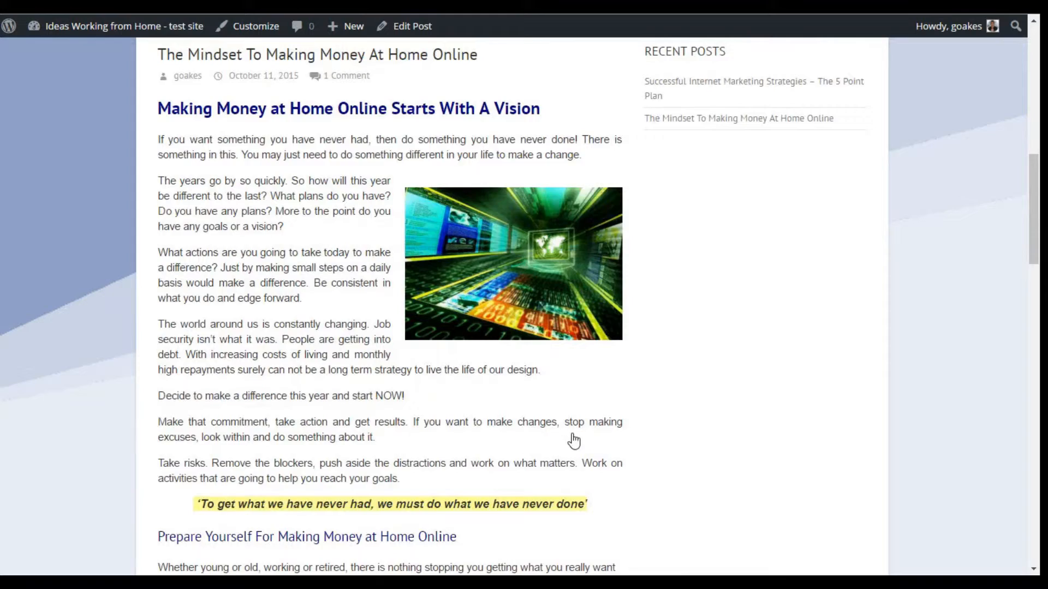
{"action": "scroll", "coordinate": [574, 440], "scroll_direction": "down", "scroll_amount": 12}
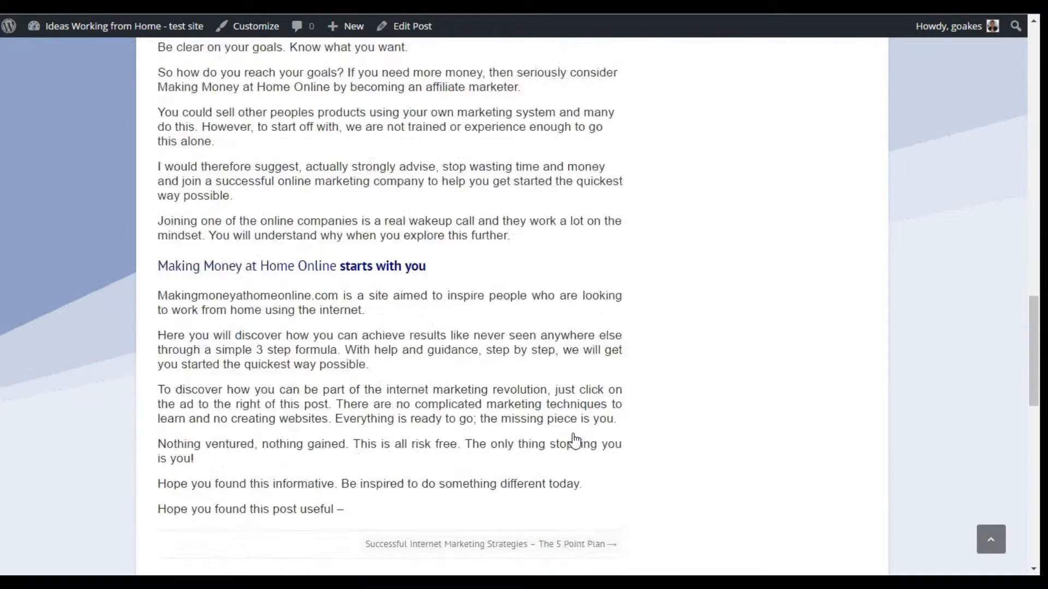
{"action": "scroll", "coordinate": [574, 440], "scroll_direction": "down", "scroll_amount": 1}
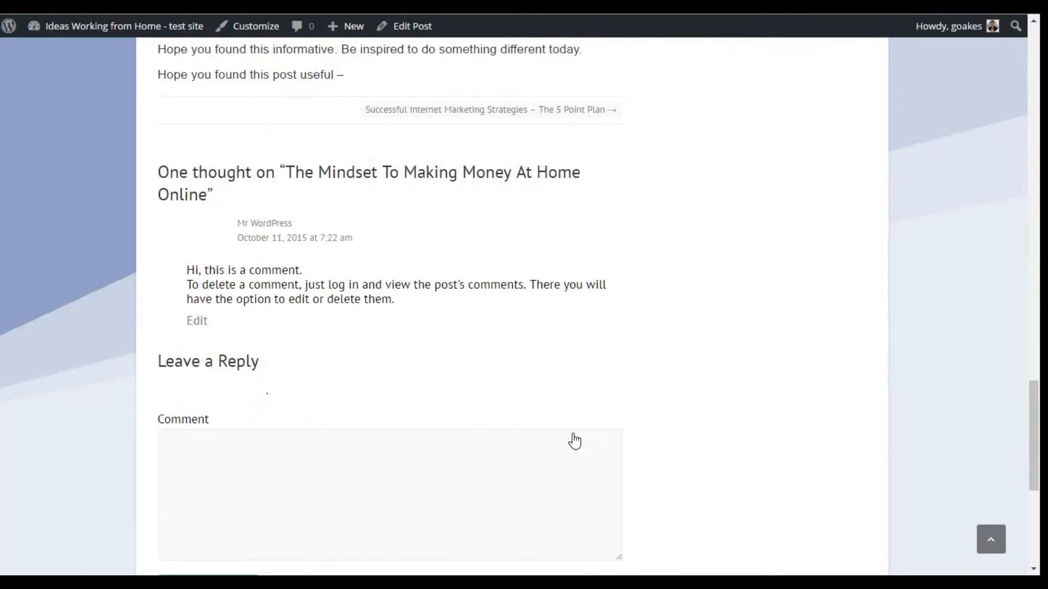
{"action": "left_click", "coordinate": [992, 539]}
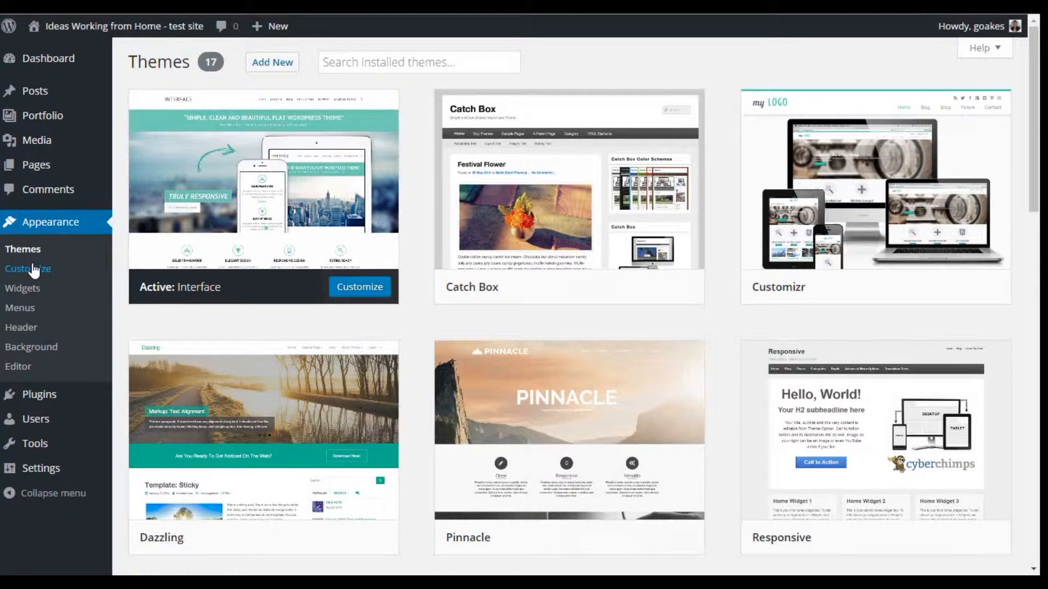
Open the Interface theme's customizer from the dashboard and view the Interface Support and Site Identity settings.
{"action": "left_click", "coordinate": [34, 269]}
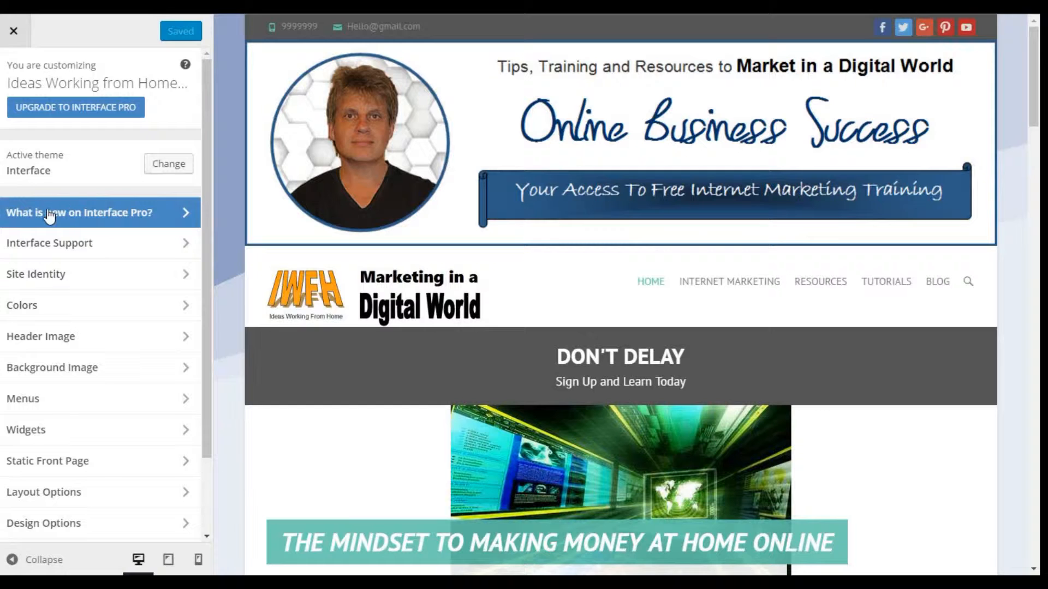
{"action": "left_click", "coordinate": [57, 244]}
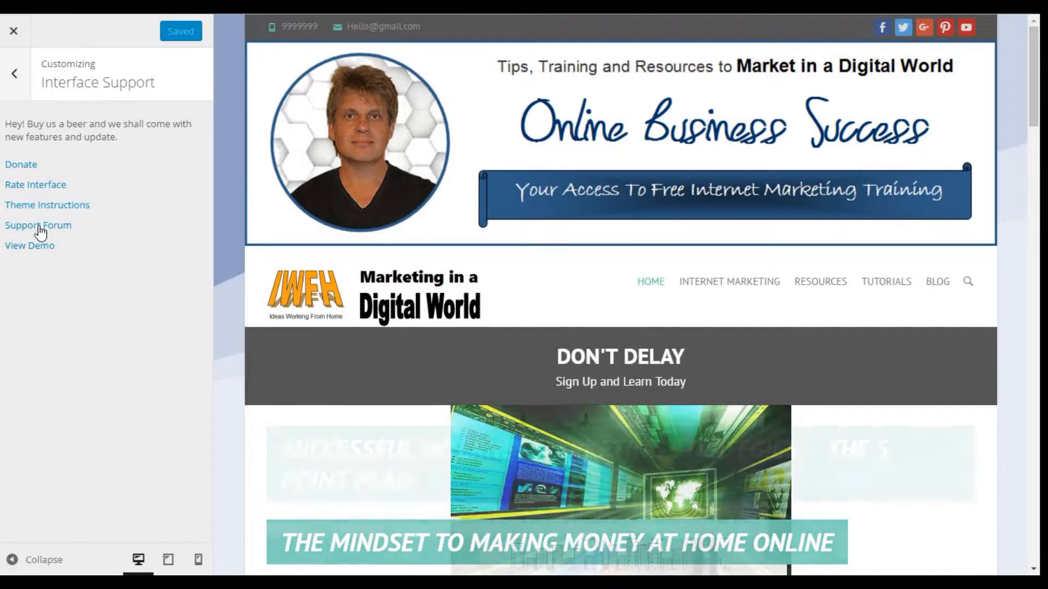
{"action": "left_click", "coordinate": [14, 74]}
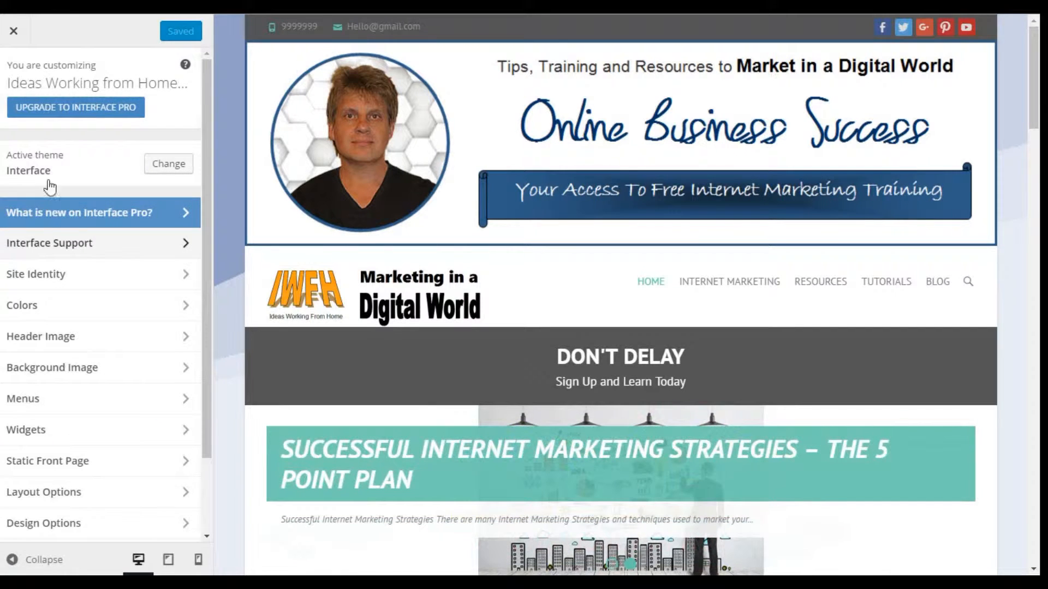
{"action": "left_click", "coordinate": [51, 274]}
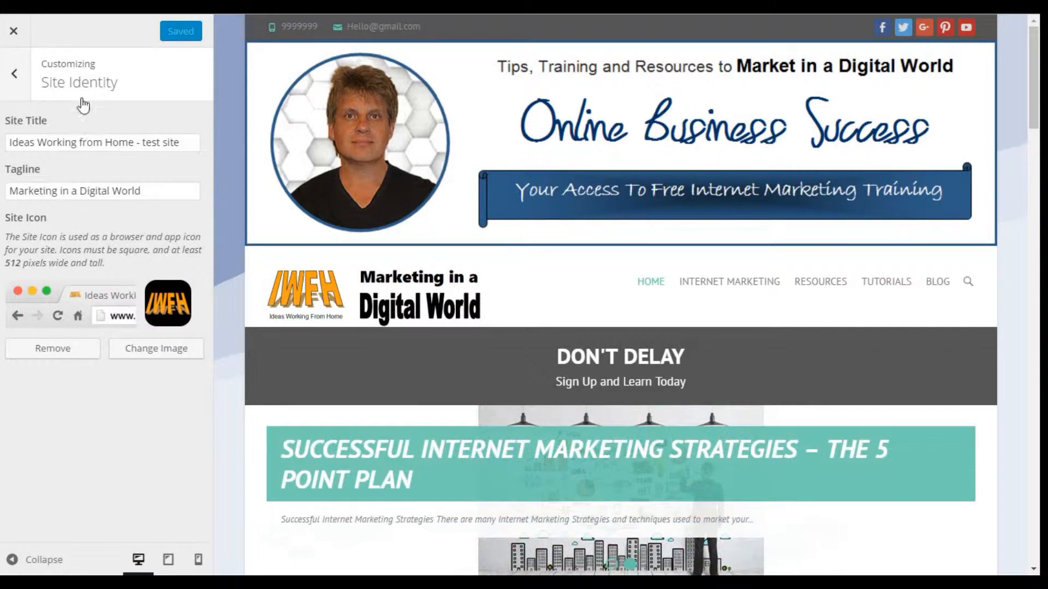
{"action": "left_click", "coordinate": [18, 76]}
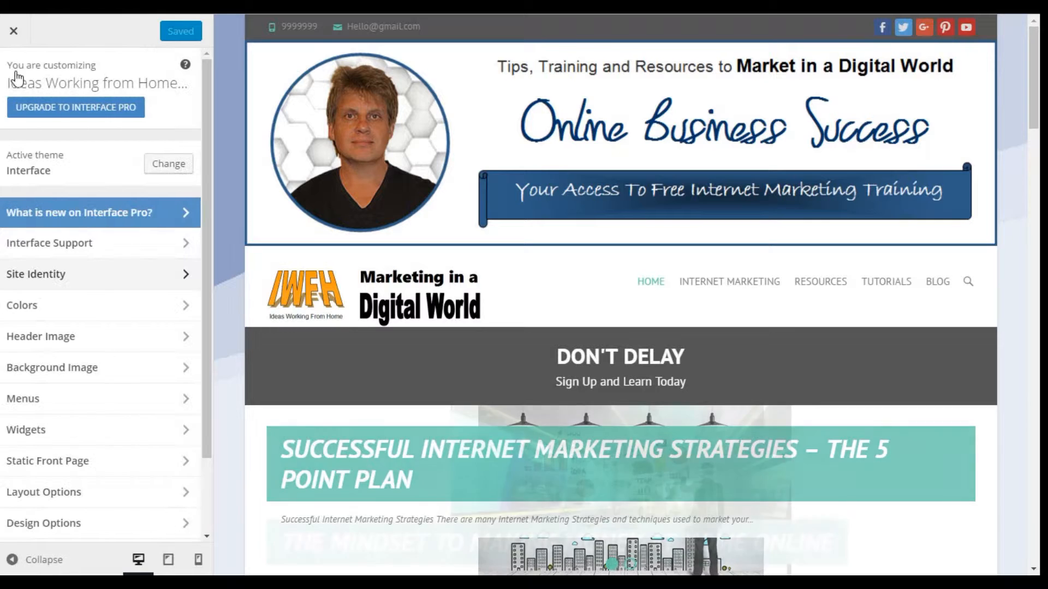
View the Colors and Header Image settings in the theme customizer.
{"action": "left_click", "coordinate": [30, 307]}
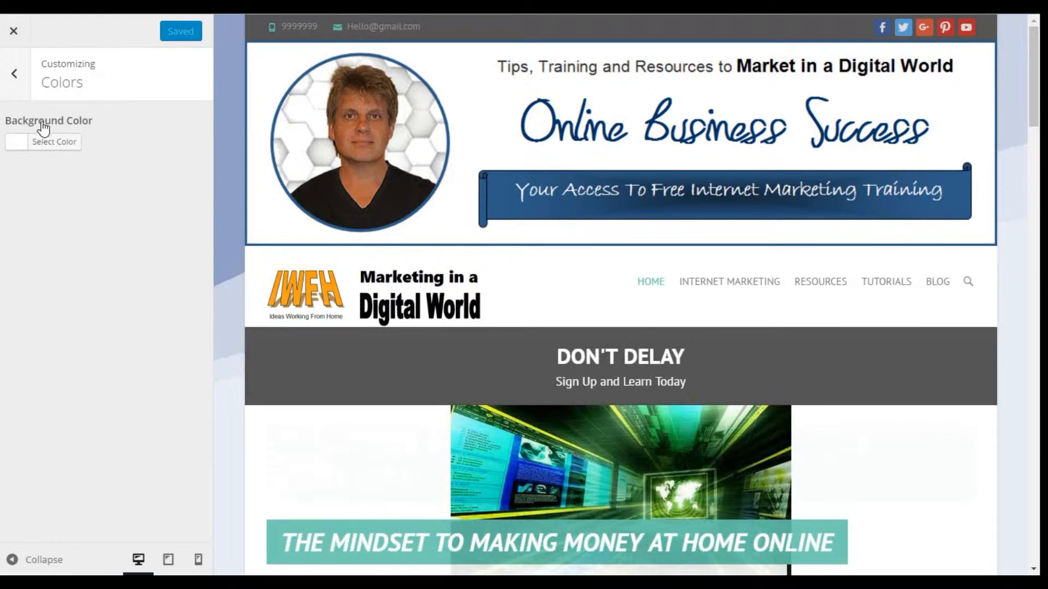
{"action": "left_click", "coordinate": [18, 76]}
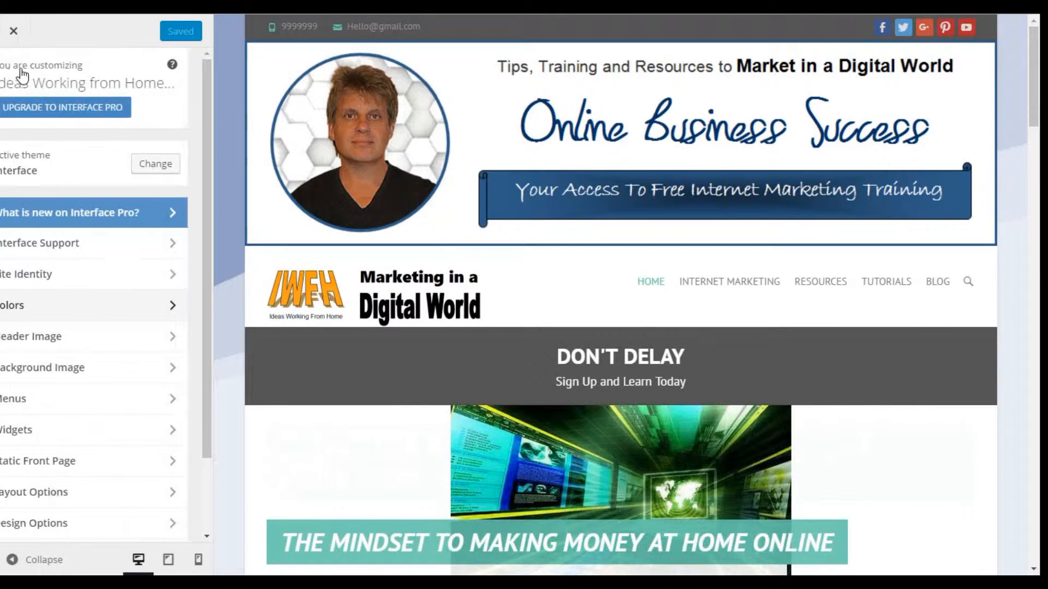
{"action": "left_click", "coordinate": [51, 336]}
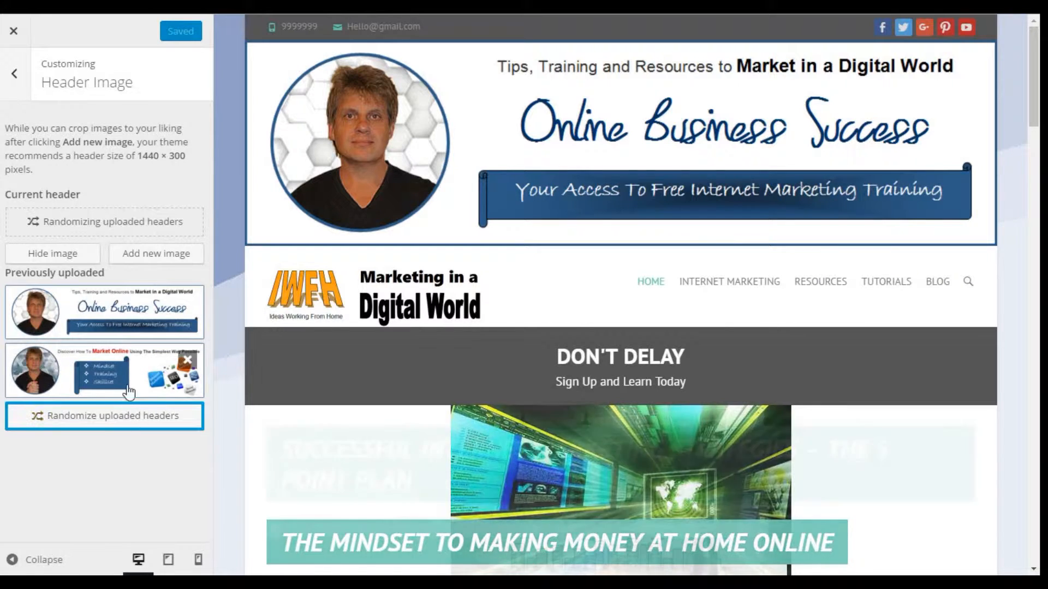
{"action": "left_click", "coordinate": [15, 75]}
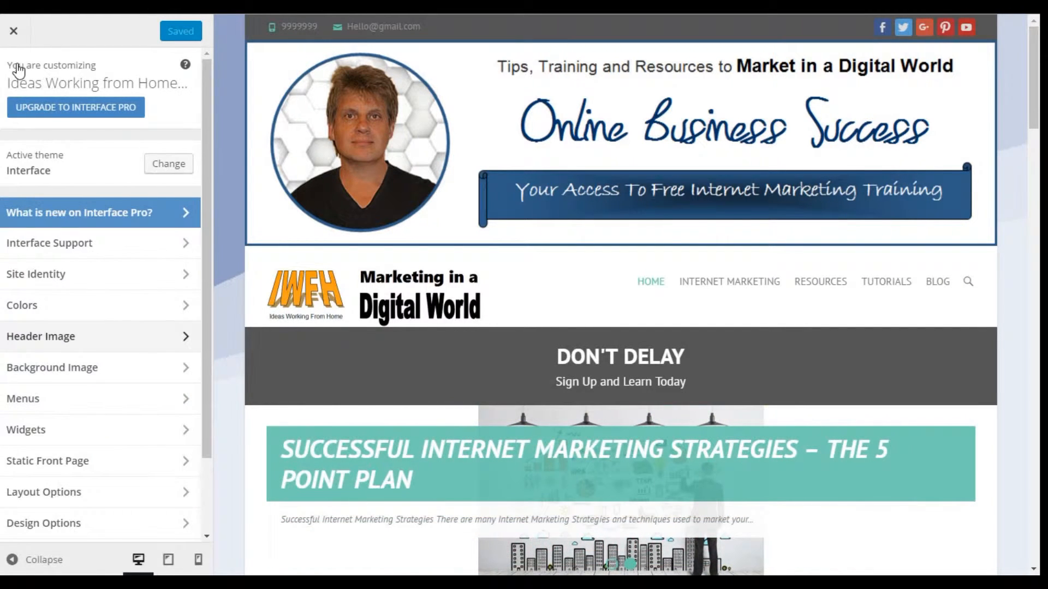
View the Background Image settings, including the repeat, position and attachment options.
{"action": "left_click", "coordinate": [52, 368]}
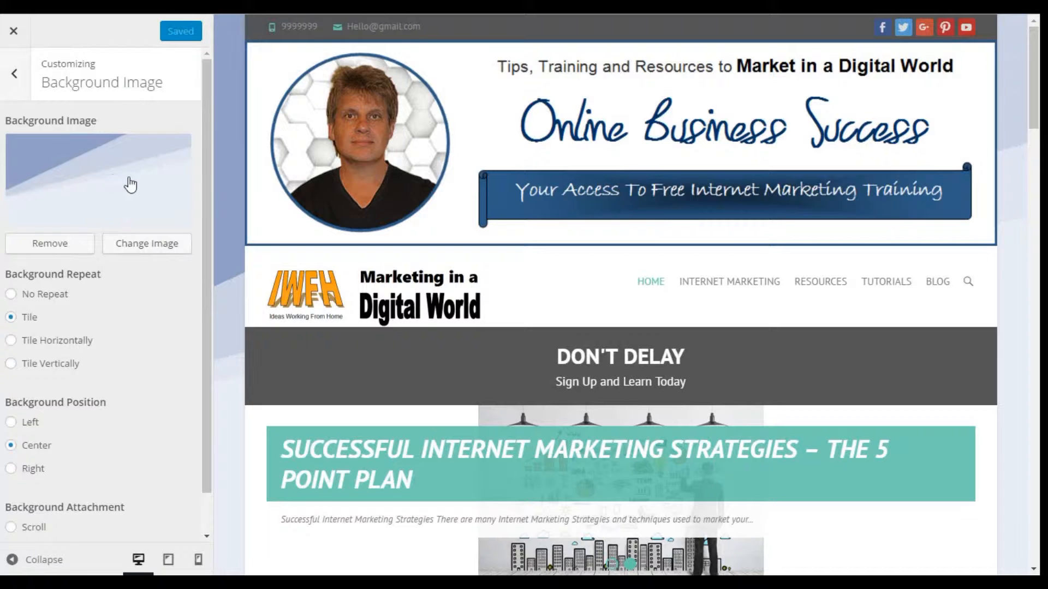
{"action": "scroll", "coordinate": [217, 197], "scroll_direction": "down", "scroll_amount": 1}
{"action": "scroll", "coordinate": [217, 196], "scroll_direction": "up", "scroll_amount": 2}
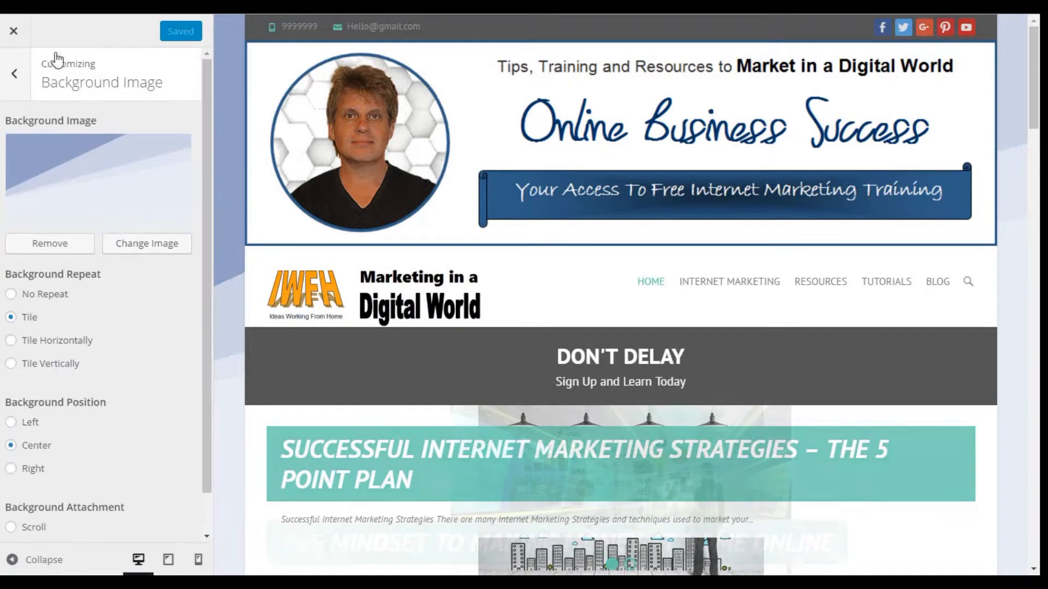
{"action": "left_click", "coordinate": [16, 74]}
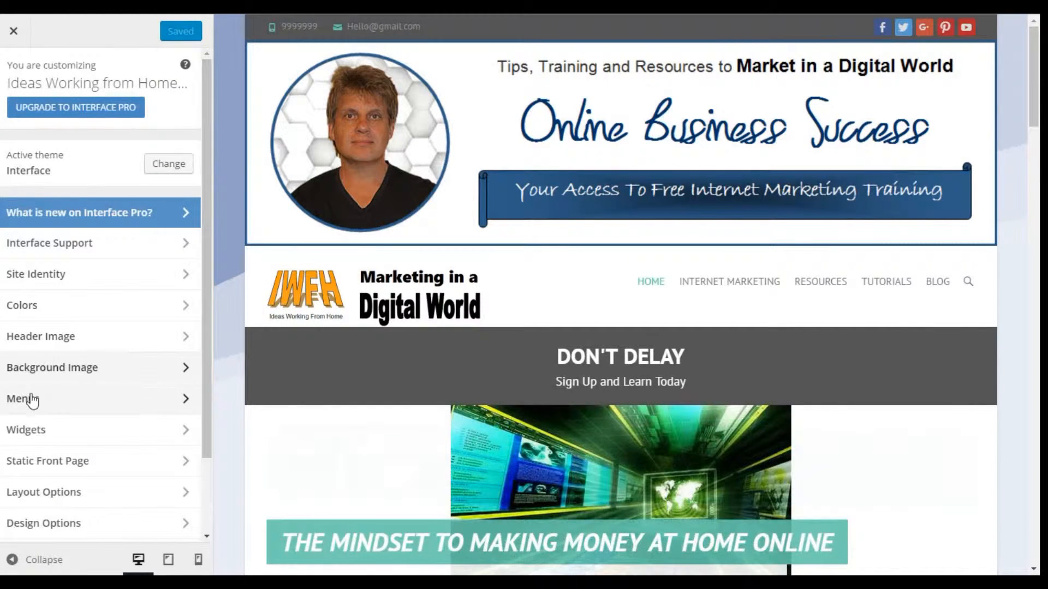
Open the Menus settings and check which menu is assigned under Menu Locations.
{"action": "left_click", "coordinate": [32, 399]}
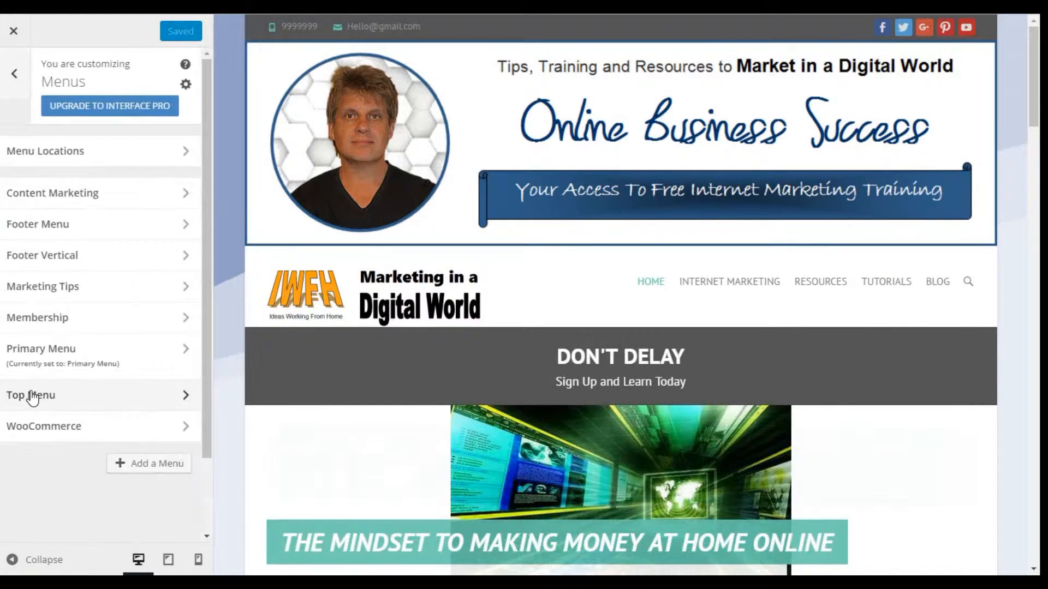
{"action": "left_click", "coordinate": [41, 152]}
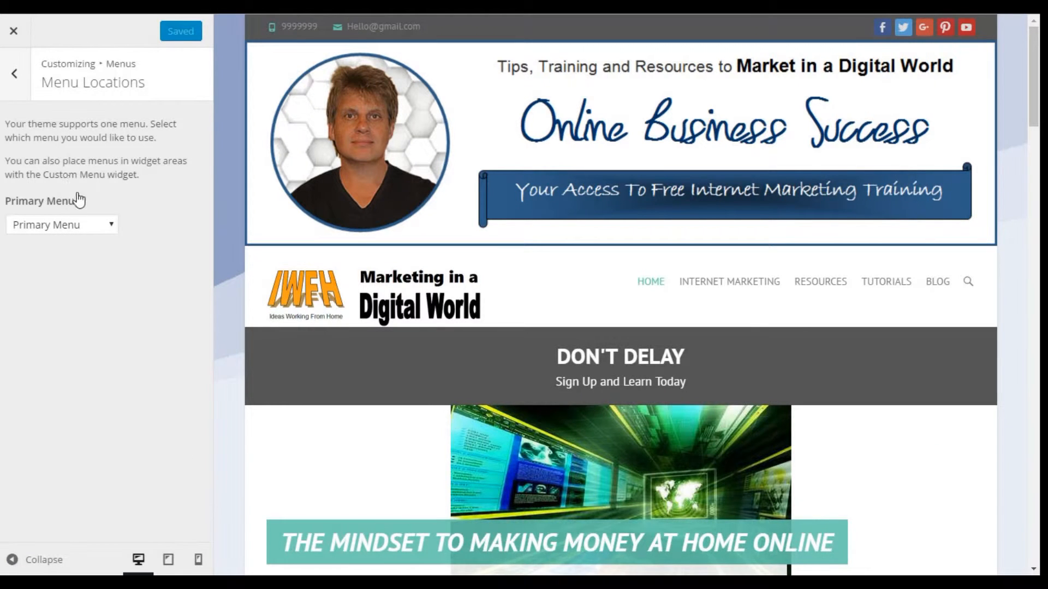
{"action": "left_click", "coordinate": [16, 73]}
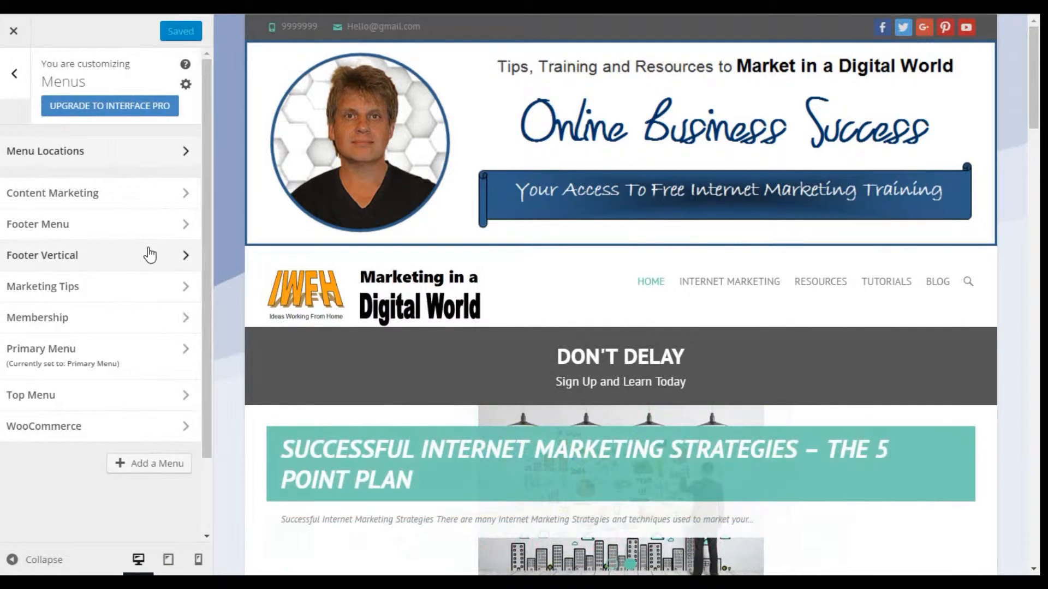
Look through the list of existing menus and return to the main customizer sections.
{"action": "scroll", "coordinate": [150, 253], "scroll_direction": "down", "scroll_amount": 2}
{"action": "scroll", "coordinate": [94, 102], "scroll_direction": "up", "scroll_amount": 2}
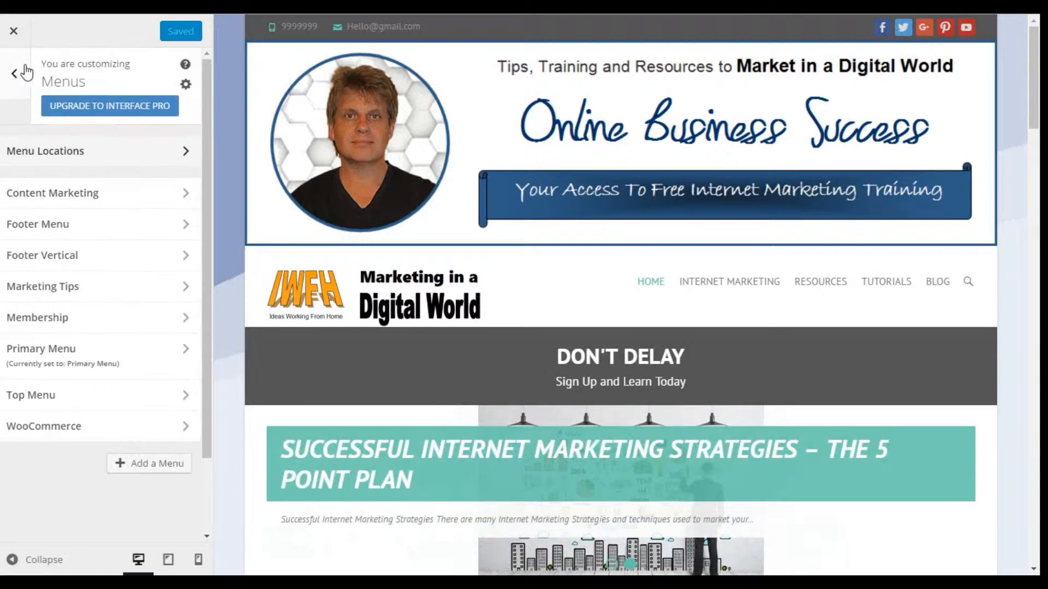
{"action": "left_click", "coordinate": [17, 73]}
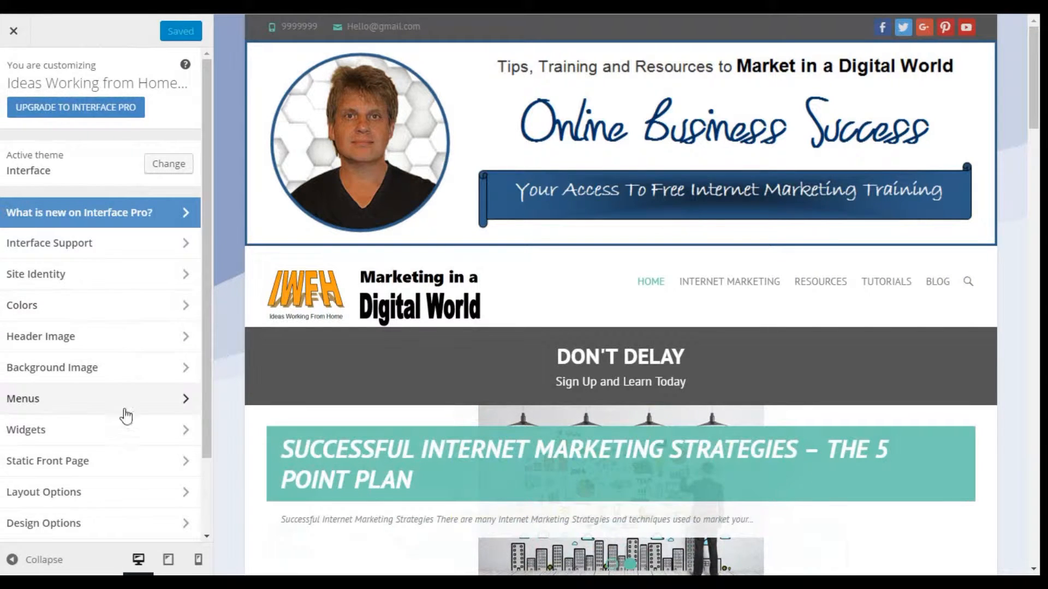
View the widgets in the Footer - Column3 area and the Static Front Page settings.
{"action": "left_click", "coordinate": [33, 429]}
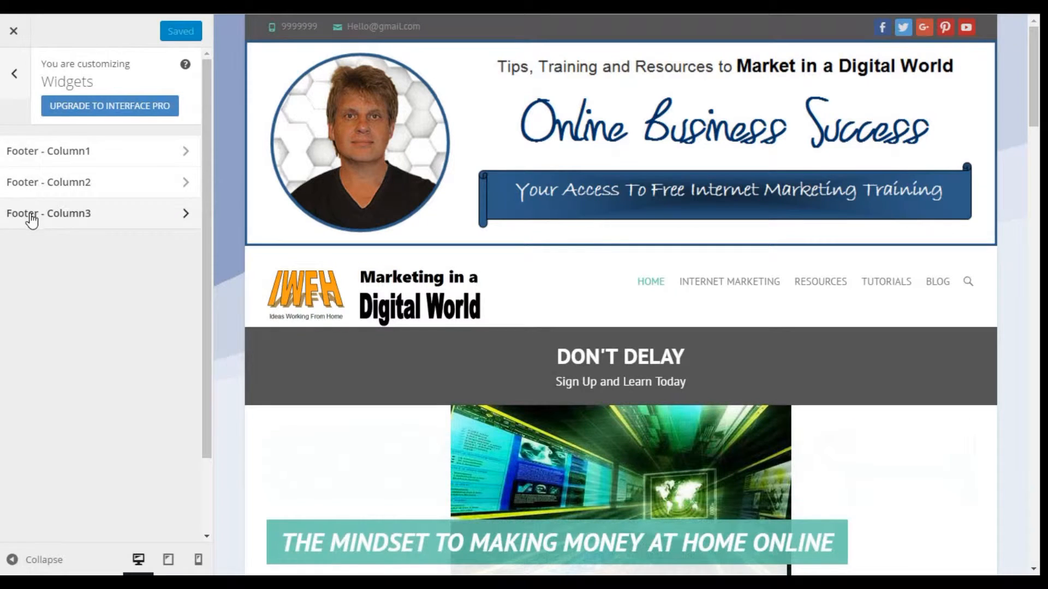
{"action": "left_click", "coordinate": [34, 214]}
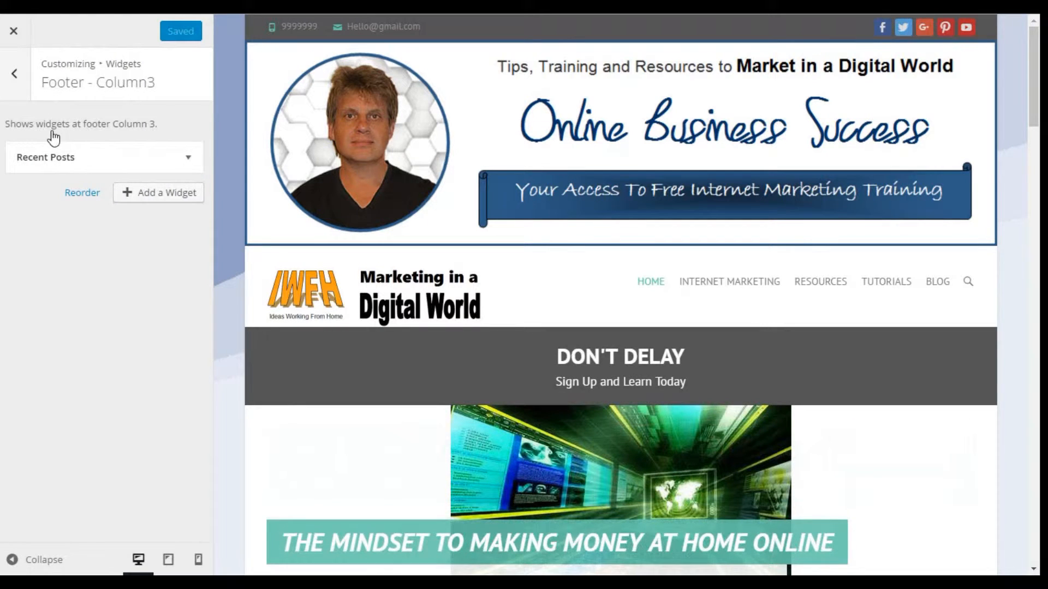
{"action": "left_click", "coordinate": [18, 77]}
{"action": "left_click", "coordinate": [19, 75]}
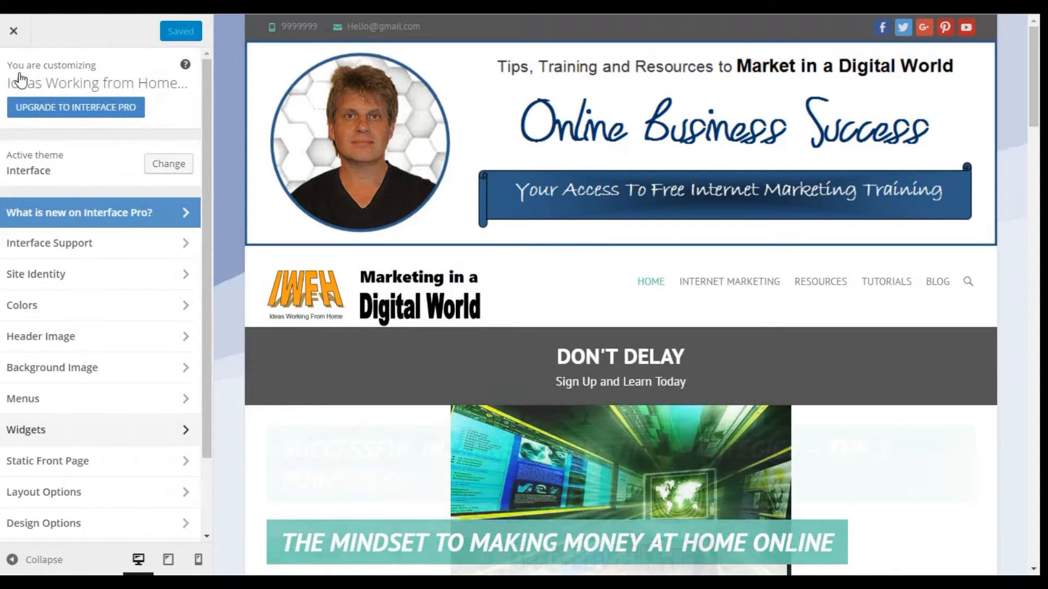
{"action": "left_click", "coordinate": [50, 462]}
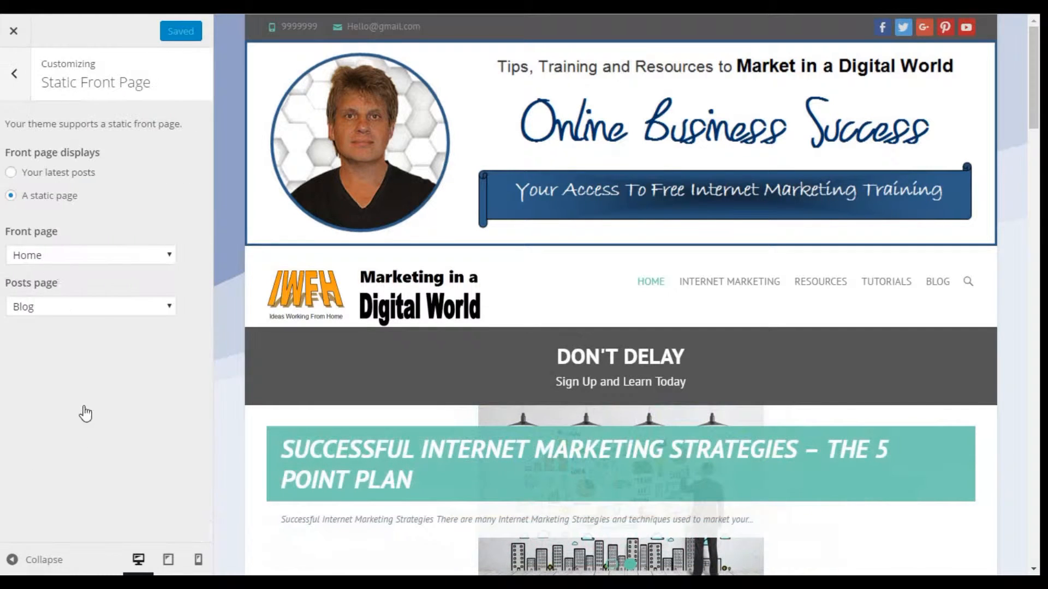
{"action": "left_click", "coordinate": [15, 76]}
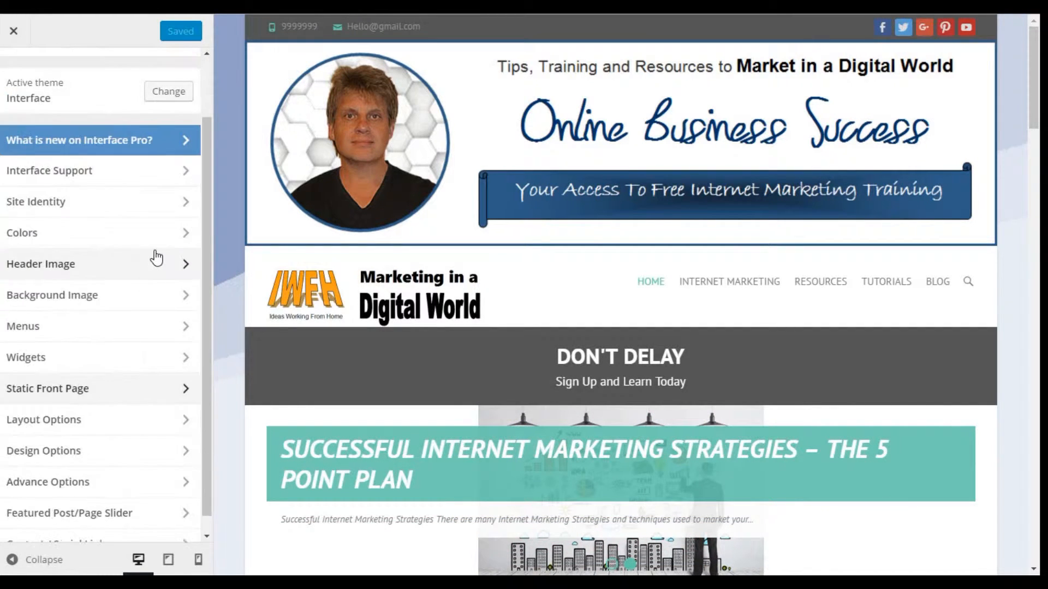
Set the Site Layout in the Layout Options to Wide Layout.
{"action": "left_click", "coordinate": [49, 417]}
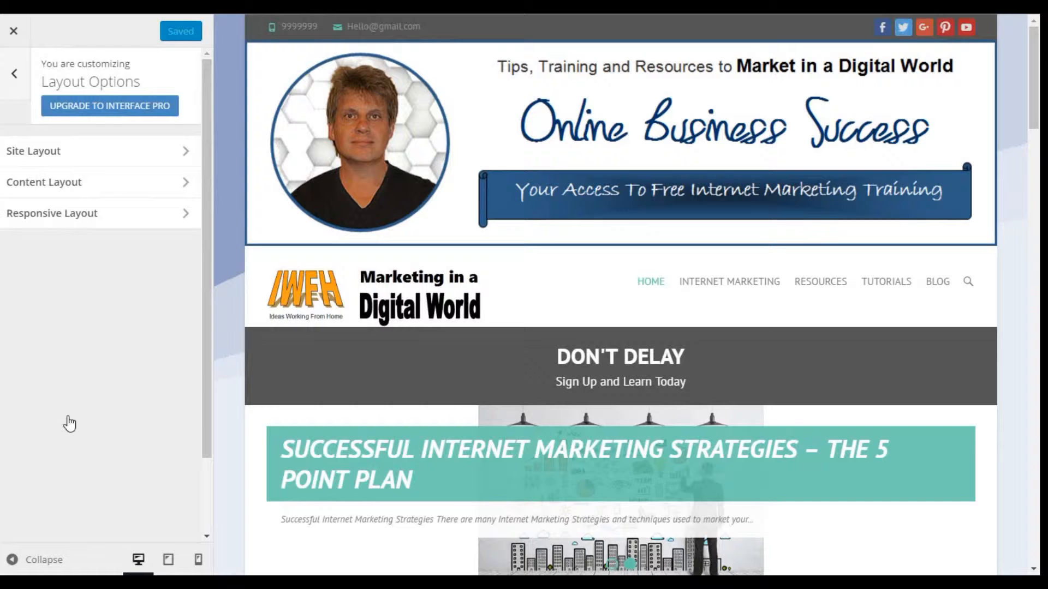
{"action": "left_click", "coordinate": [51, 147]}
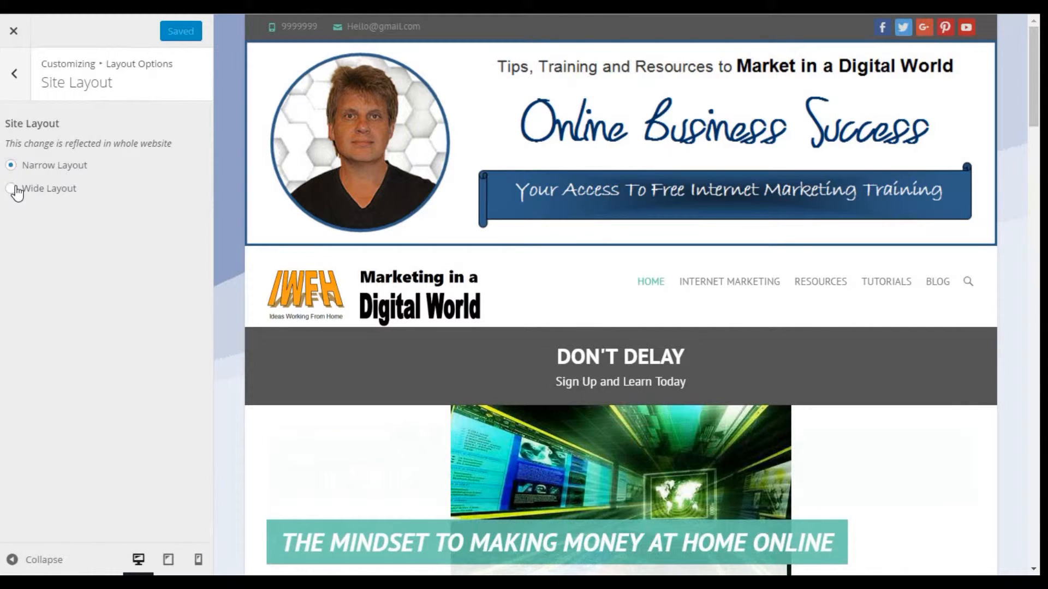
{"action": "left_click", "coordinate": [18, 192]}
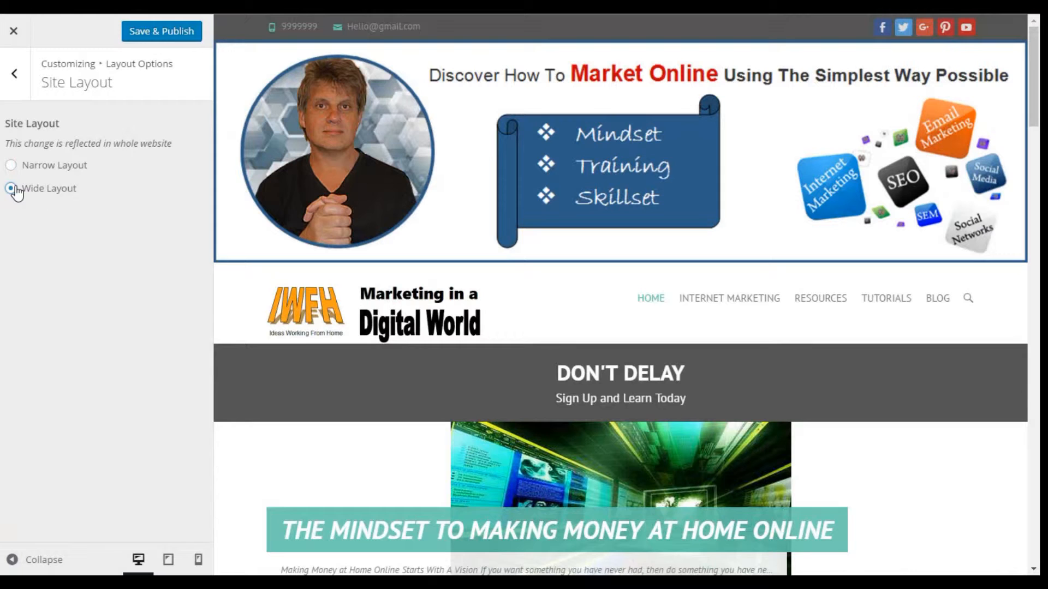
View the Content Layout sidebar choices and the Responsive Layout setting, returning to the main customizer sections.
{"action": "left_click", "coordinate": [21, 76]}
{"action": "left_click", "coordinate": [41, 182]}
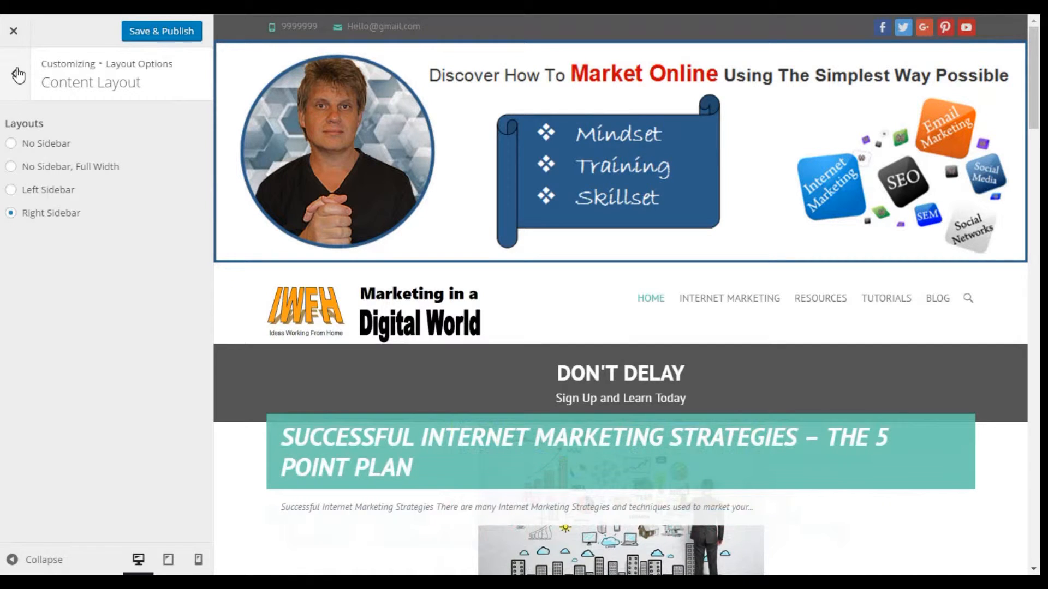
{"action": "left_click", "coordinate": [19, 75]}
{"action": "left_click", "coordinate": [47, 213]}
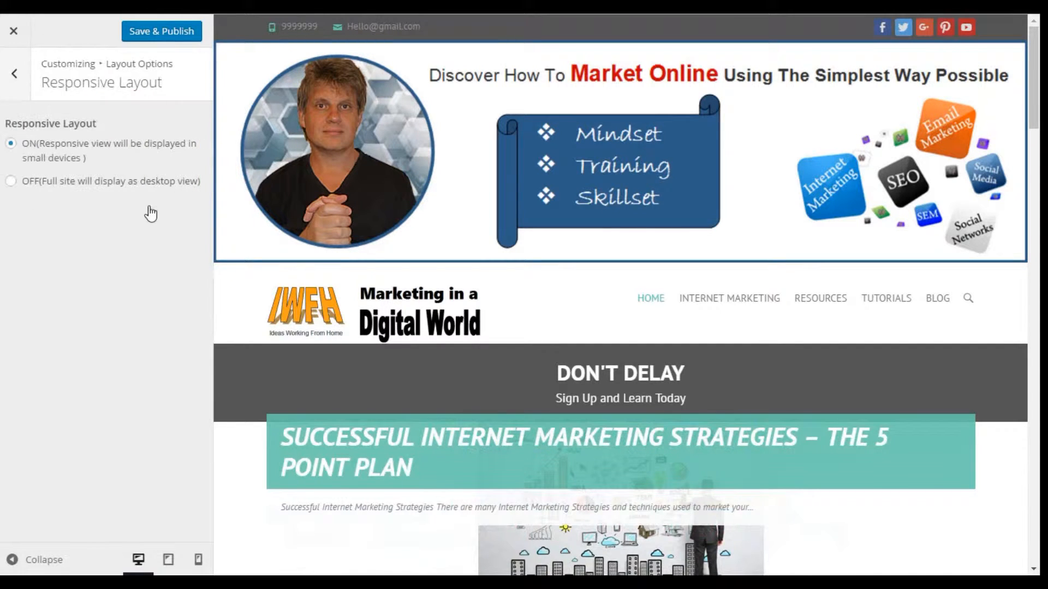
{"action": "left_click", "coordinate": [15, 72]}
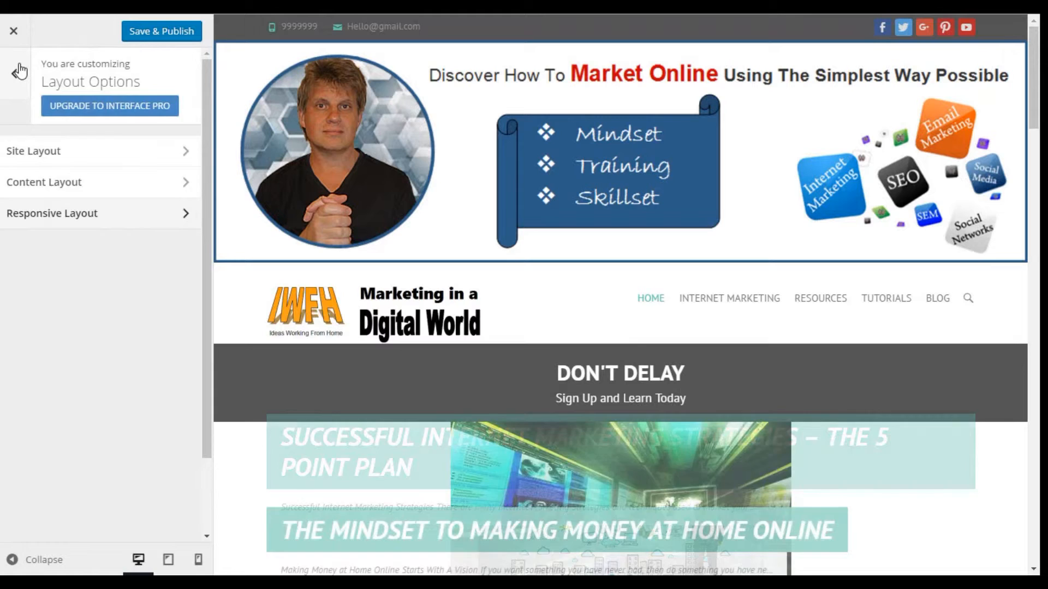
{"action": "left_click", "coordinate": [18, 71]}
View the Custom Header and Fav Icon Options within the Design Options.
{"action": "scroll", "coordinate": [164, 393], "scroll_direction": "down", "scroll_amount": 1}
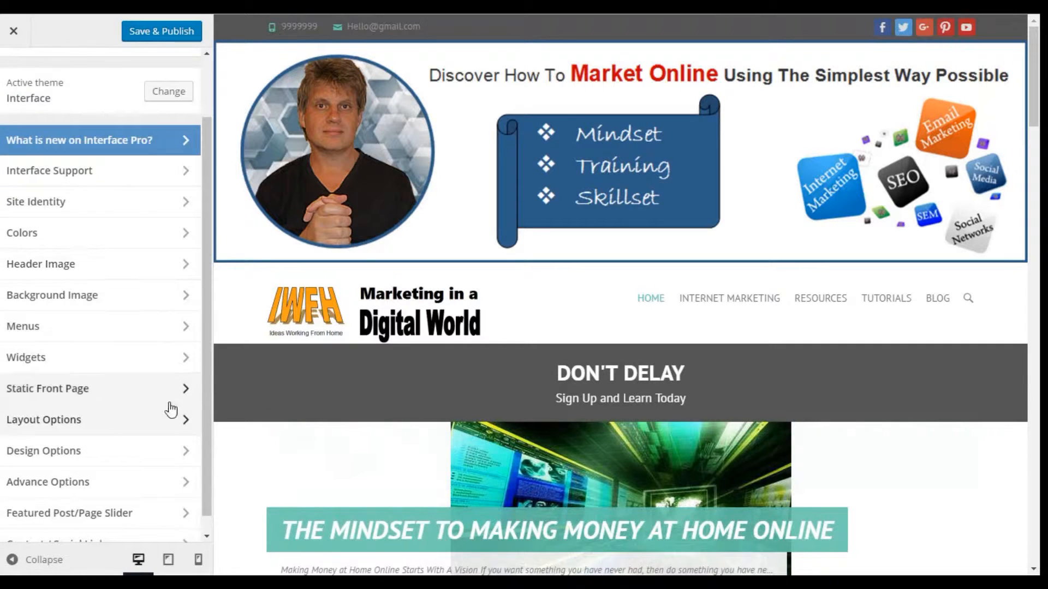
{"action": "left_click", "coordinate": [52, 451]}
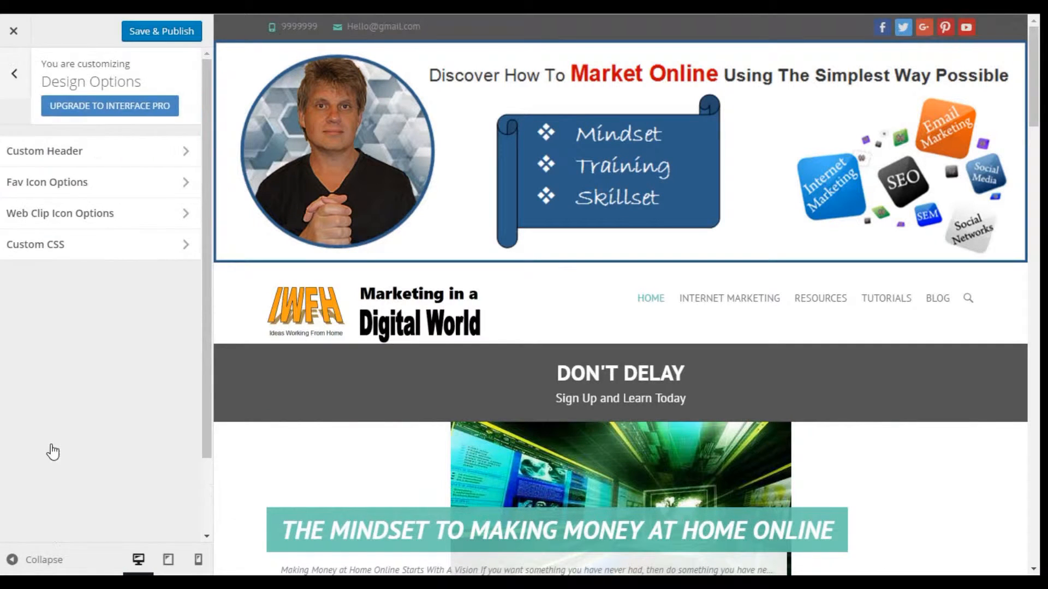
{"action": "left_click", "coordinate": [58, 152]}
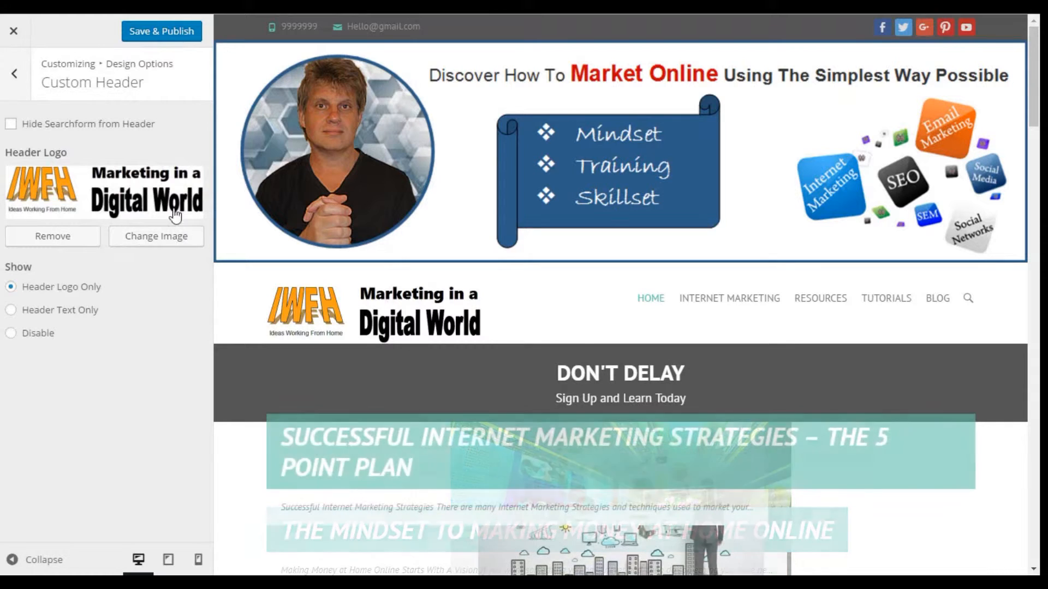
{"action": "left_click", "coordinate": [20, 75]}
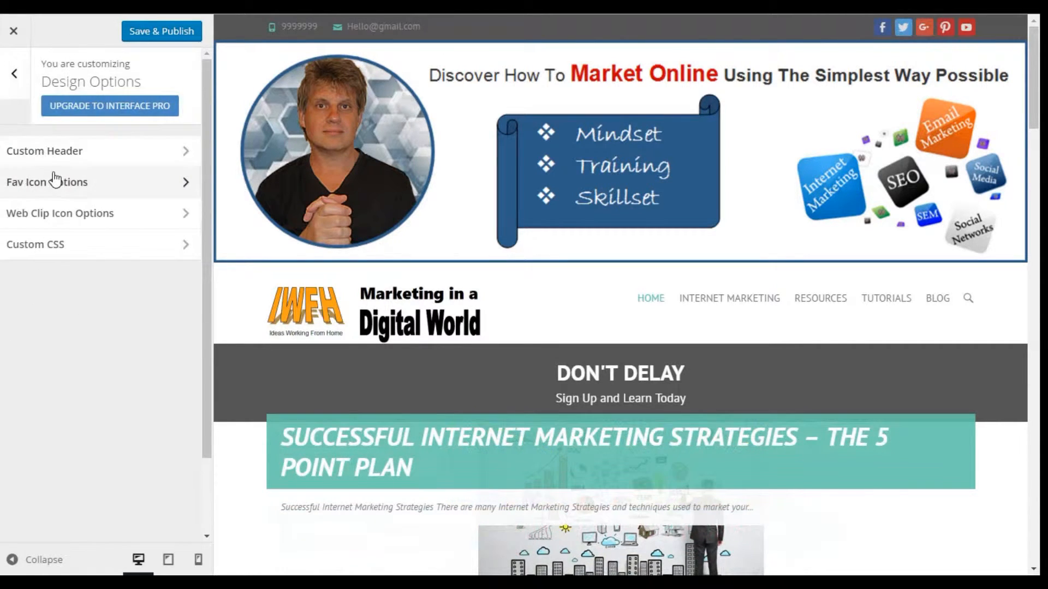
{"action": "left_click", "coordinate": [56, 179]}
{"action": "left_click", "coordinate": [21, 72]}
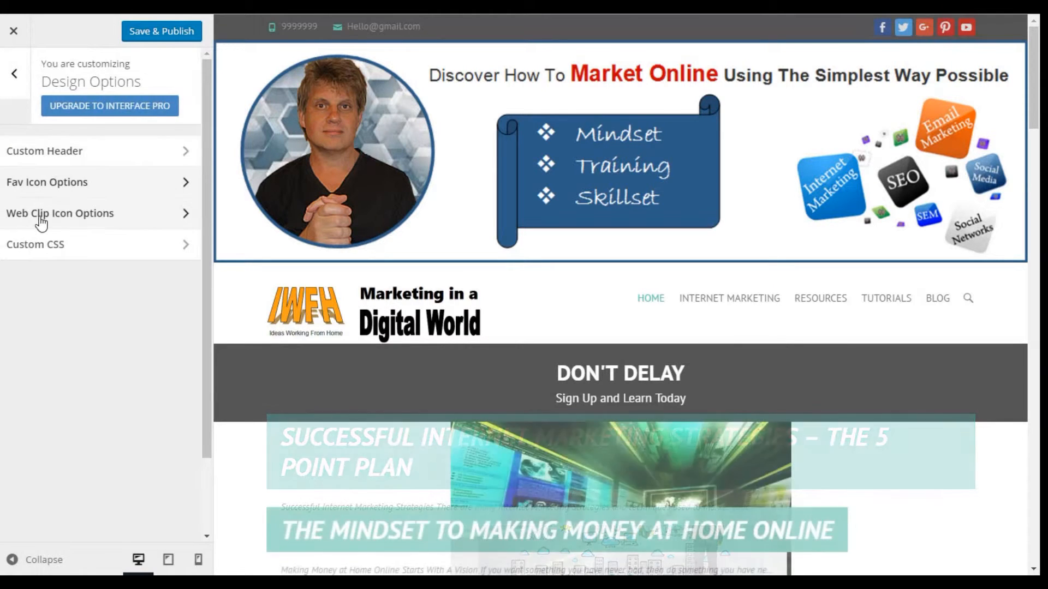
View the Web Clip Icon Options and the Custom CSS styles, and leave the Design Options.
{"action": "left_click", "coordinate": [37, 212]}
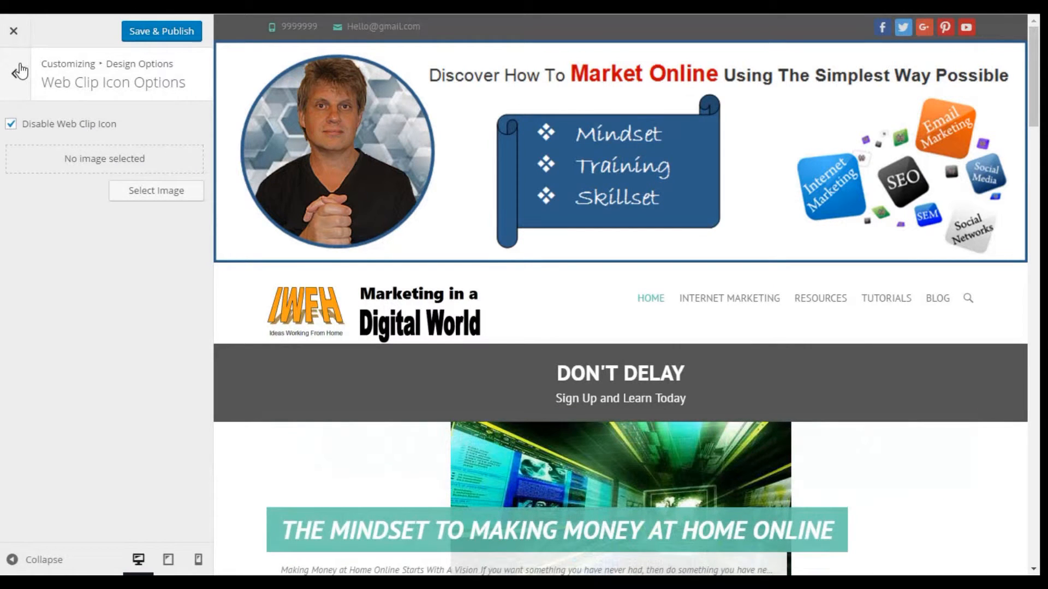
{"action": "left_click", "coordinate": [20, 70]}
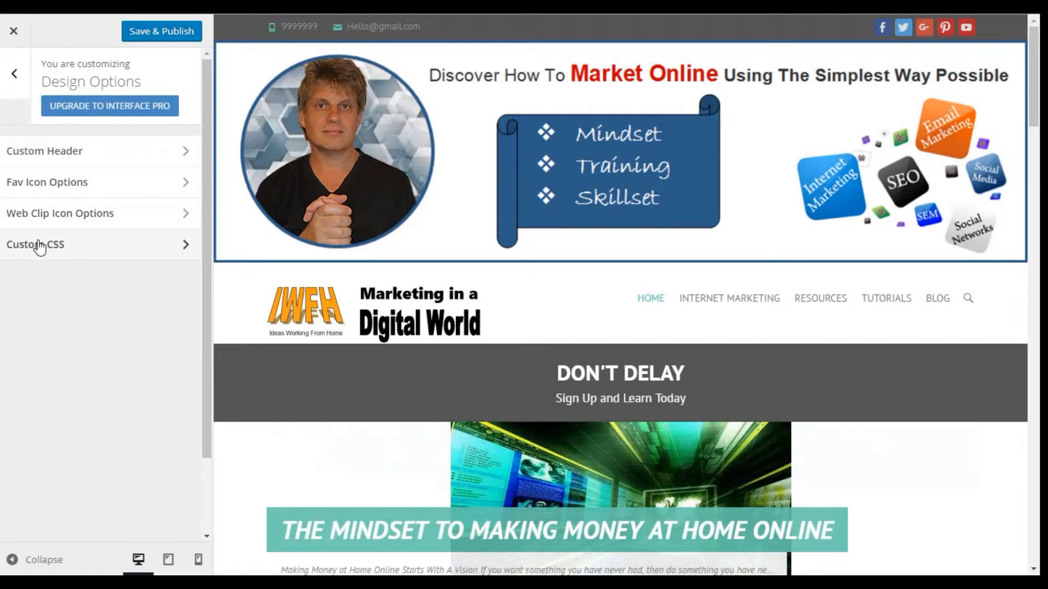
{"action": "left_click", "coordinate": [37, 242]}
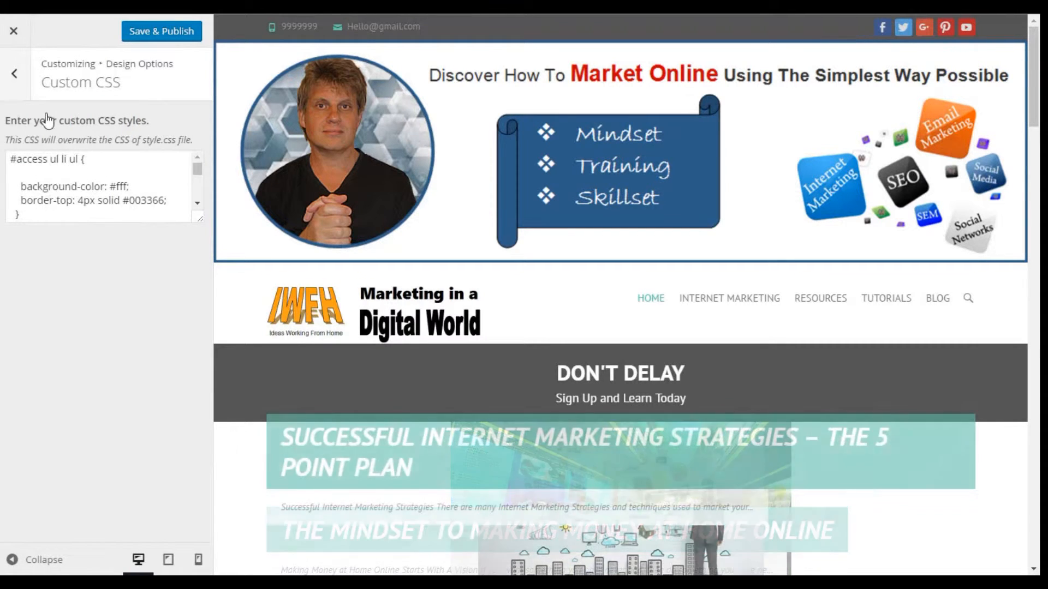
{"action": "left_click", "coordinate": [20, 75]}
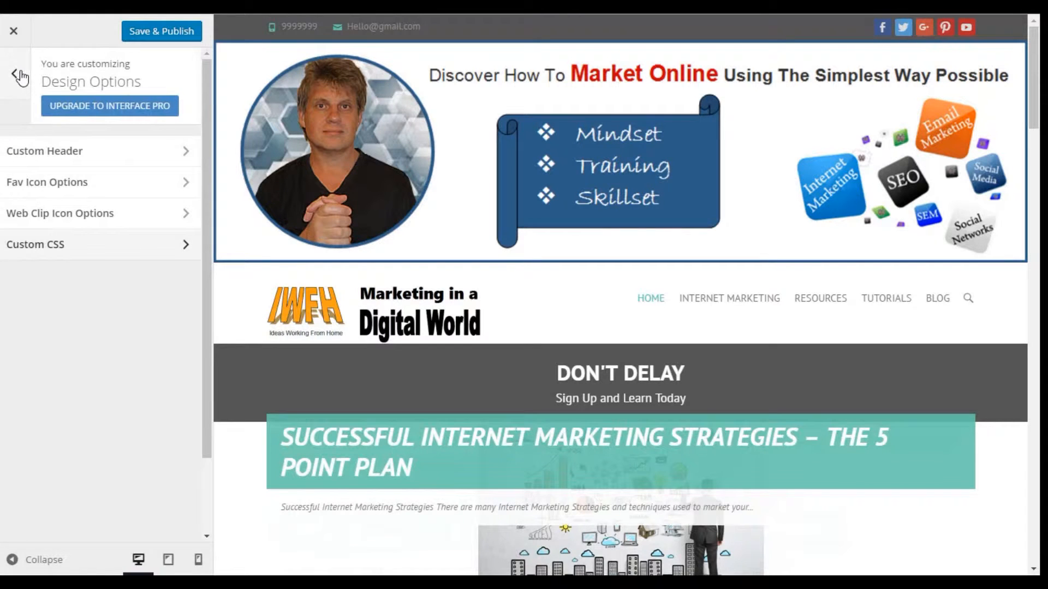
{"action": "left_click", "coordinate": [21, 75]}
Set the home page slogan position to Below Slider in the Advance Options and check it in the preview.
{"action": "scroll", "coordinate": [136, 407], "scroll_direction": "down", "scroll_amount": 2}
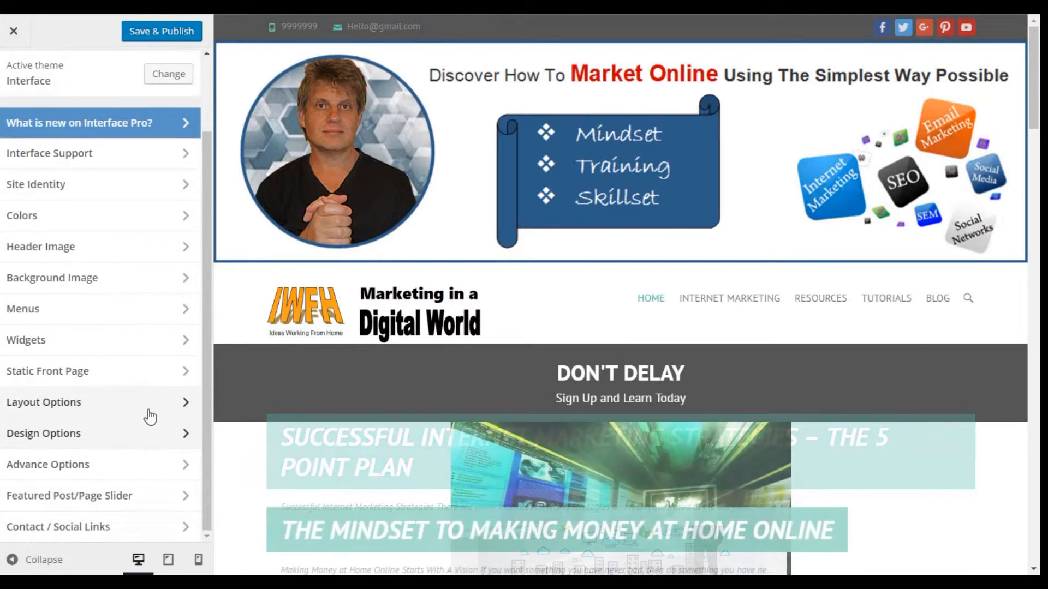
{"action": "left_click", "coordinate": [43, 464]}
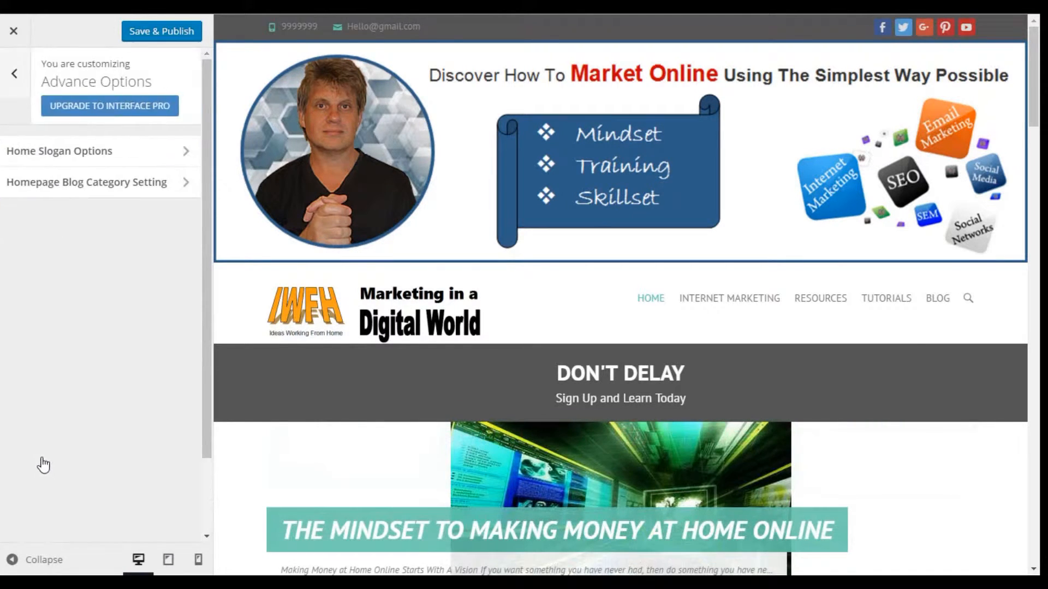
{"action": "left_click", "coordinate": [71, 146]}
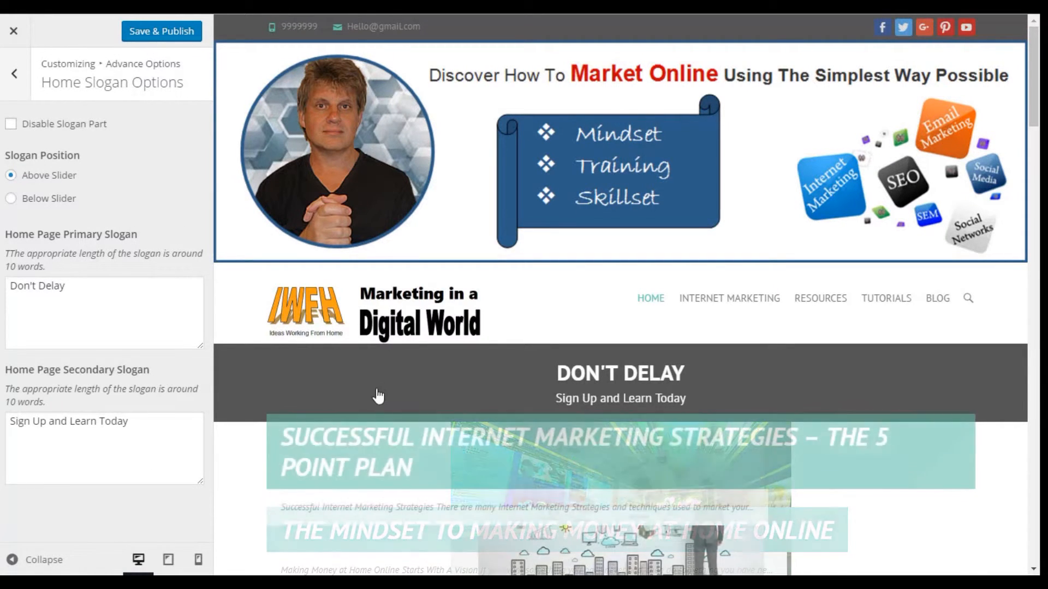
{"action": "left_click", "coordinate": [11, 199]}
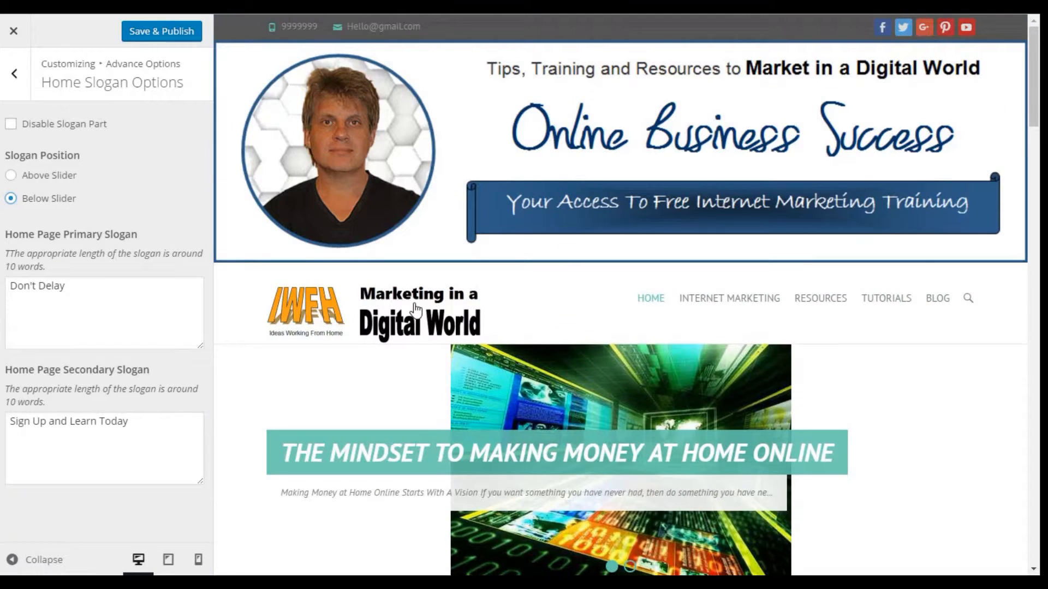
{"action": "scroll", "coordinate": [414, 309], "scroll_direction": "down", "scroll_amount": 4}
{"action": "scroll", "coordinate": [548, 423], "scroll_direction": "up", "scroll_amount": 4}
{"action": "left_click", "coordinate": [14, 73]}
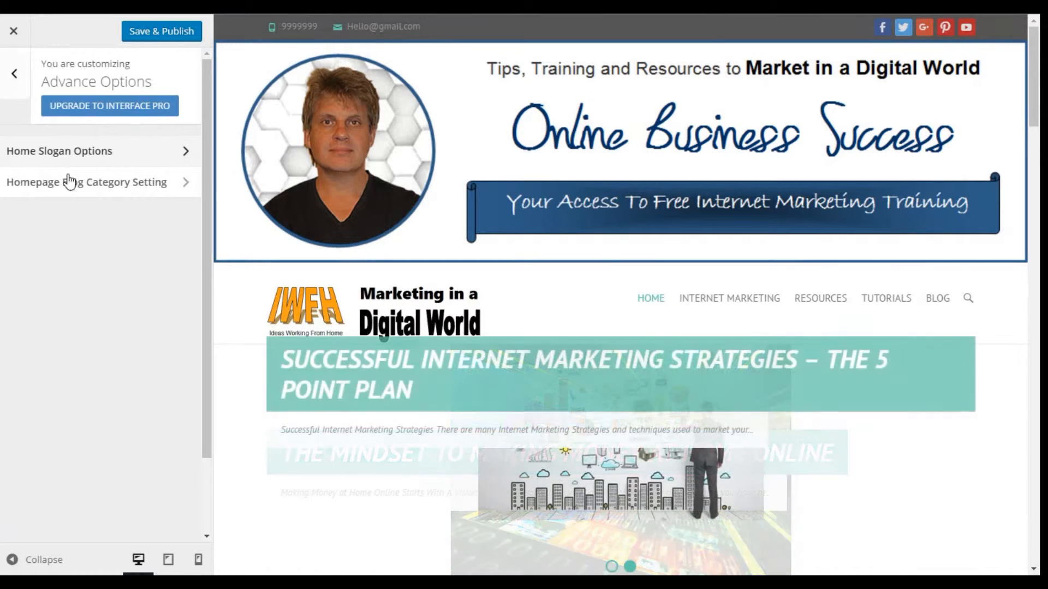
View the front page post categories in the Homepage Blog Category Setting and leave the Advance Options.
{"action": "left_click", "coordinate": [53, 183]}
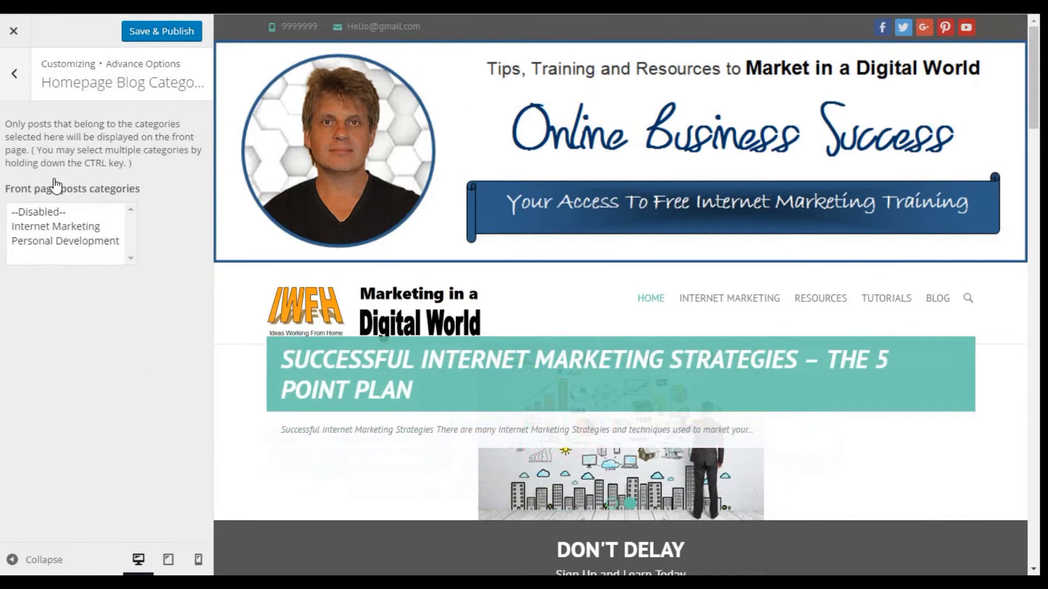
{"action": "left_click", "coordinate": [17, 76]}
{"action": "left_click", "coordinate": [16, 77]}
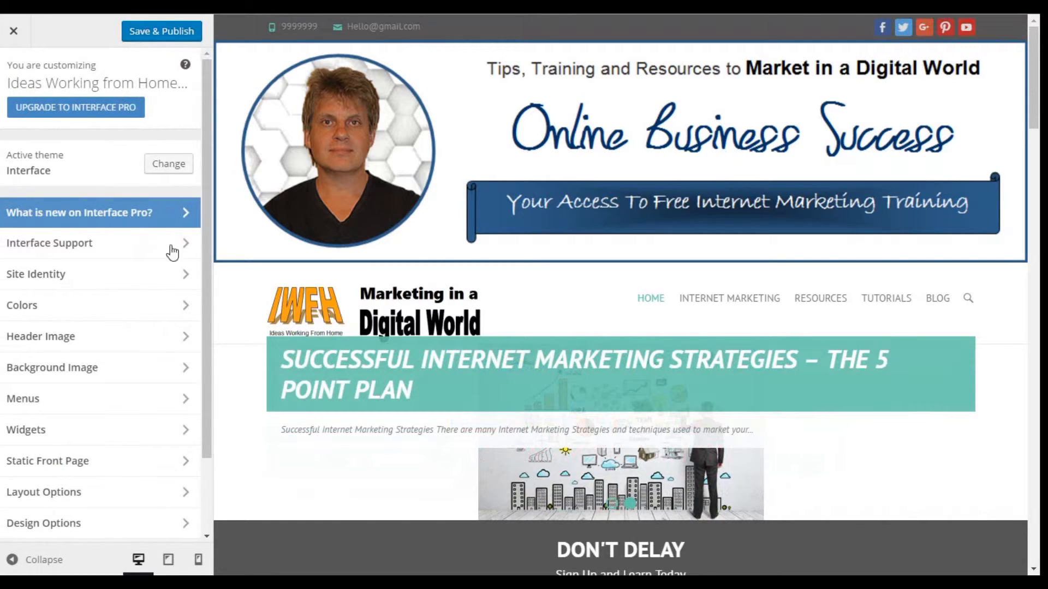
View the Slider Options of the Featured Post/Page Slider, including slider content, number of slides and transition settings.
{"action": "scroll", "coordinate": [207, 297], "scroll_direction": "down", "scroll_amount": 2}
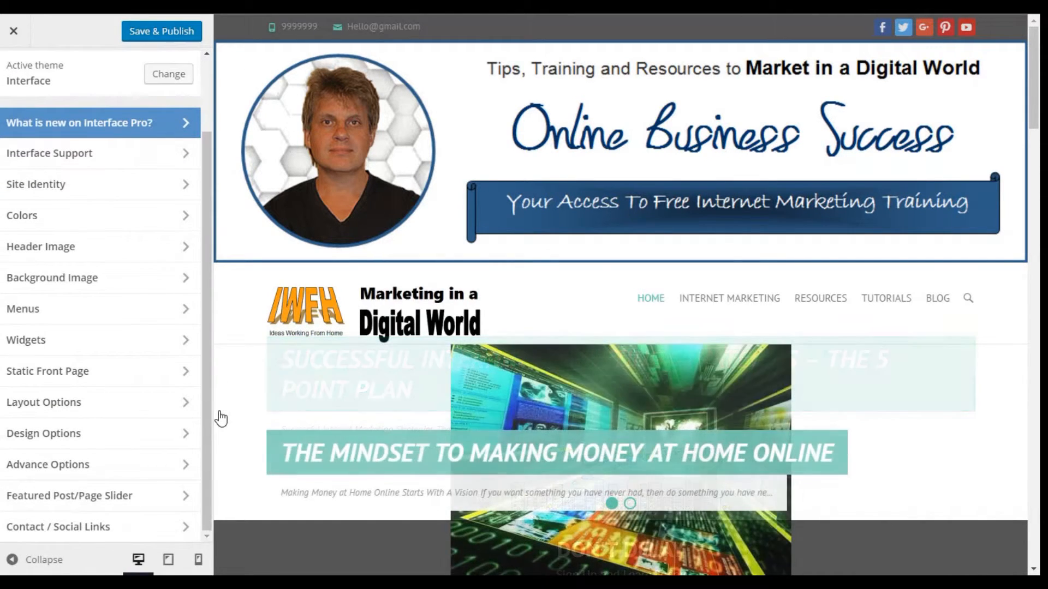
{"action": "left_click", "coordinate": [66, 495]}
{"action": "left_click", "coordinate": [46, 147]}
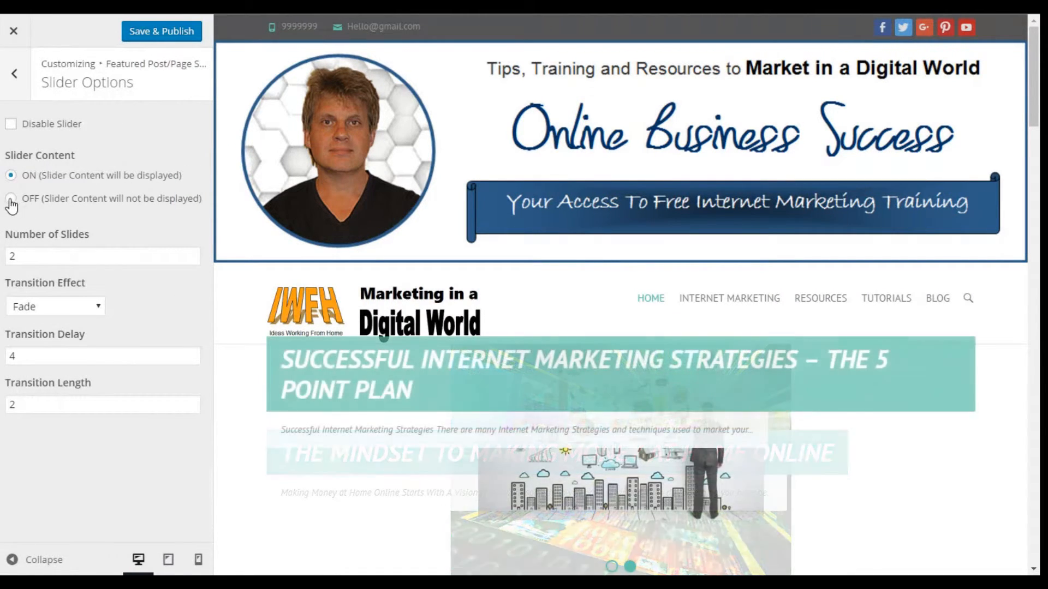
{"action": "left_click", "coordinate": [15, 74]}
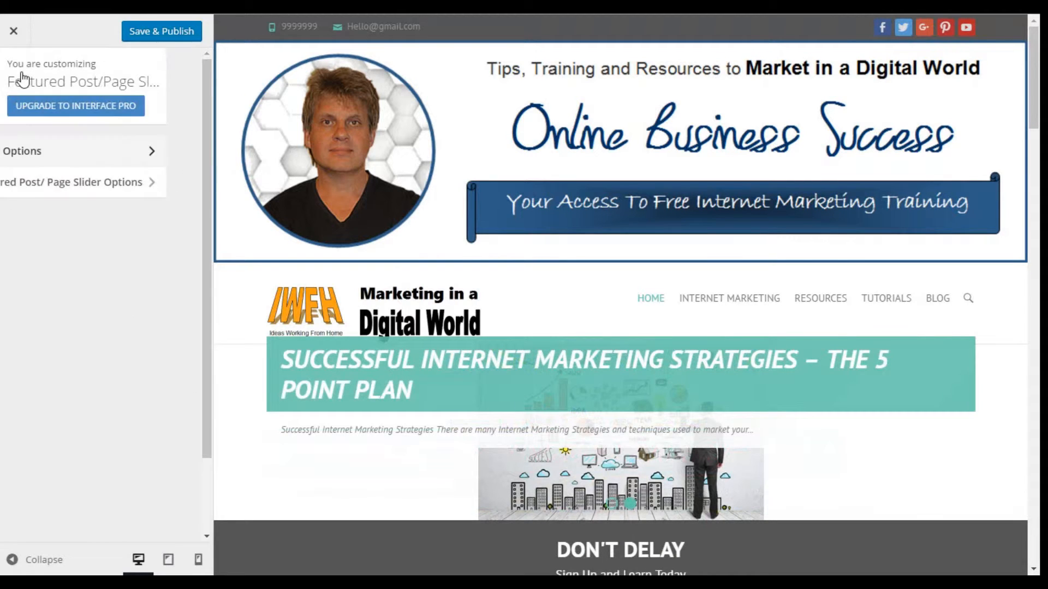
Examine the Featured Post/Page Slider Options, including the homepage exclusion setting and the post/page IDs for each slide.
{"action": "left_click", "coordinate": [58, 181]}
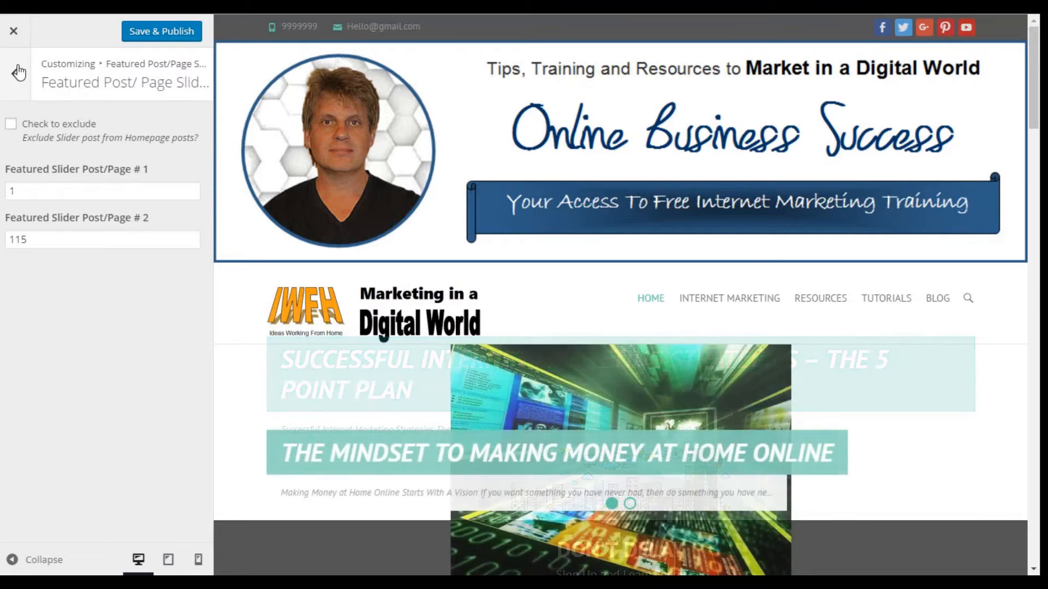
{"action": "left_click", "coordinate": [18, 72]}
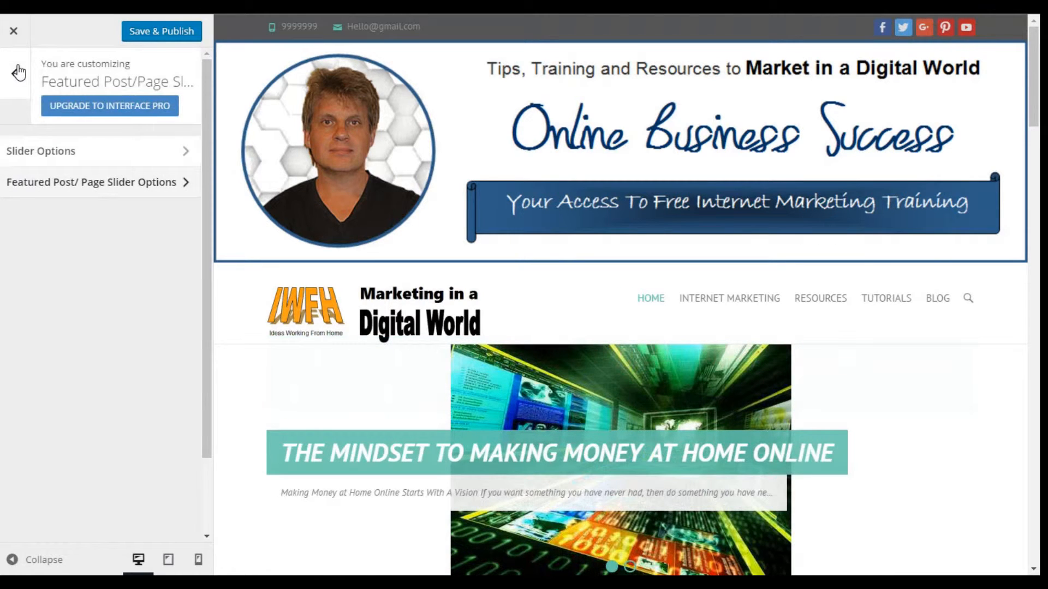
{"action": "left_click", "coordinate": [96, 181]}
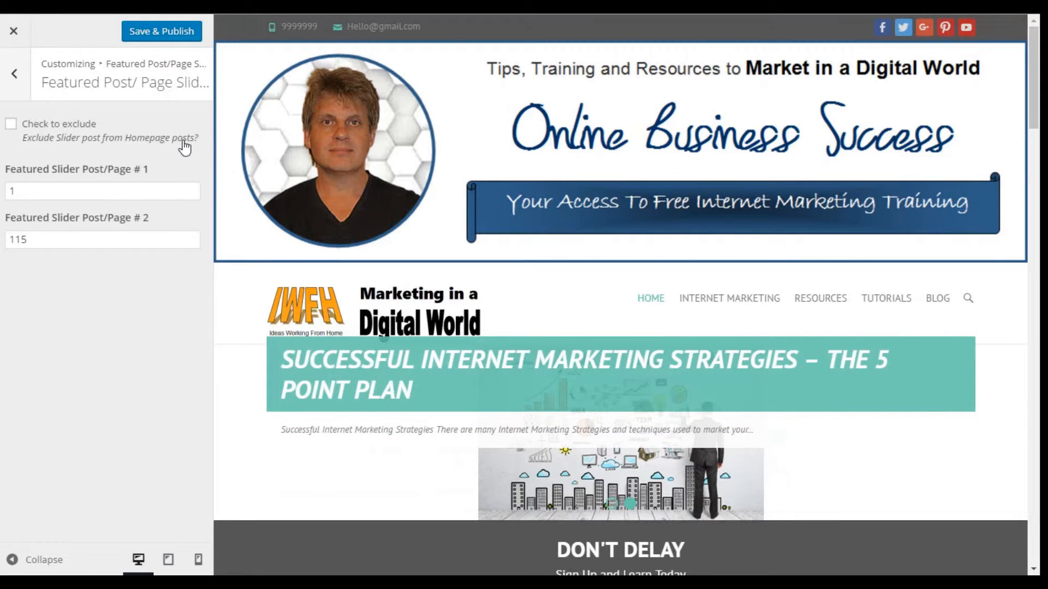
Recheck the Slider Options of the Featured Post/Page Slider and return to the main customizer sections.
{"action": "left_click", "coordinate": [20, 77]}
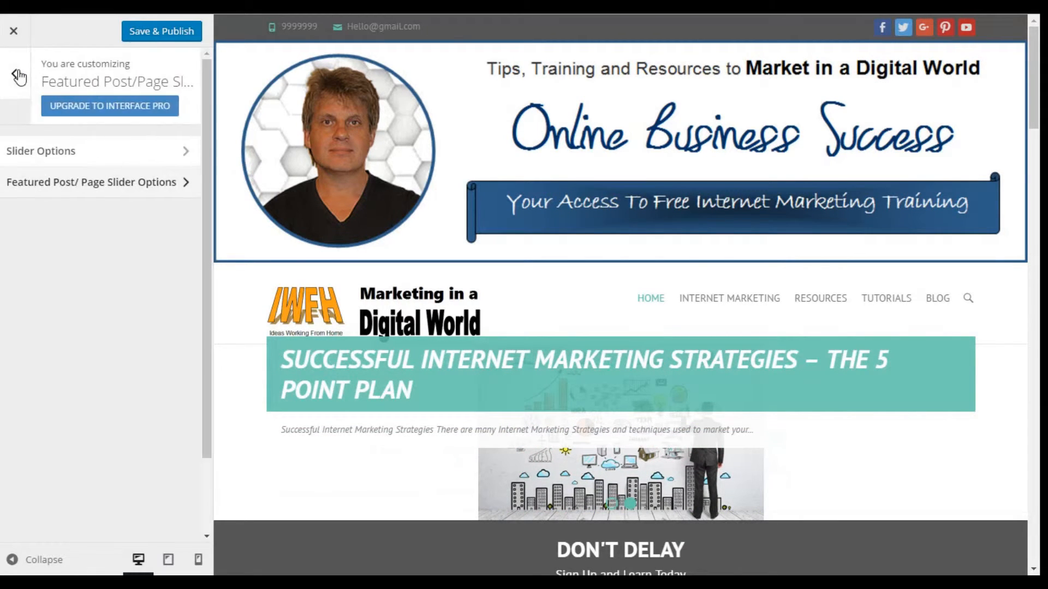
{"action": "left_click", "coordinate": [49, 143]}
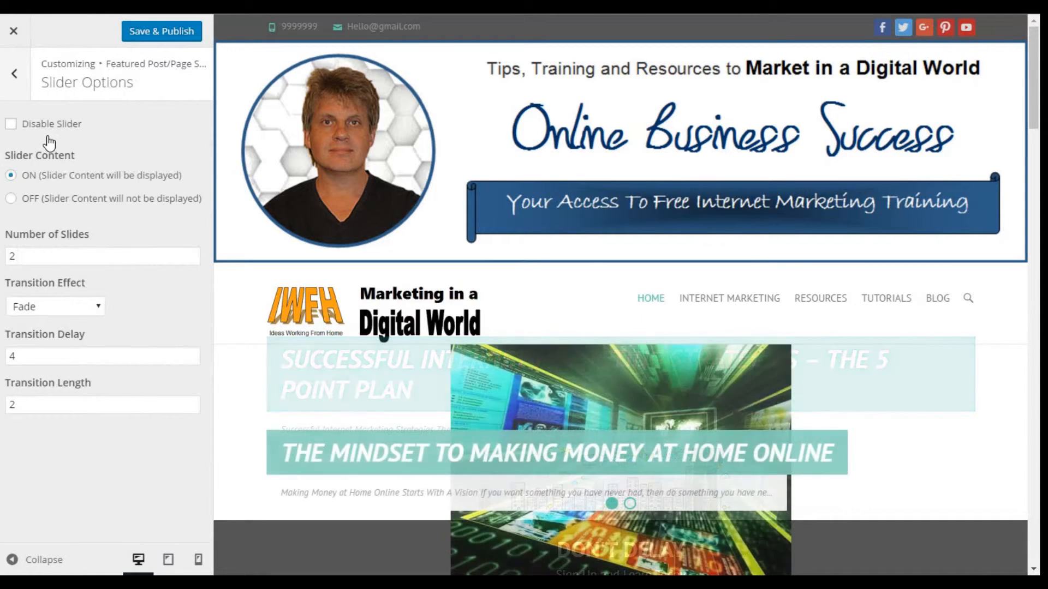
{"action": "left_click", "coordinate": [18, 73]}
{"action": "left_click", "coordinate": [19, 76]}
View the Contact Info Bar settings under Contact / Social Links, including the info bar toggles and the phone, email and location fields.
{"action": "scroll", "coordinate": [178, 322], "scroll_direction": "down", "scroll_amount": 2}
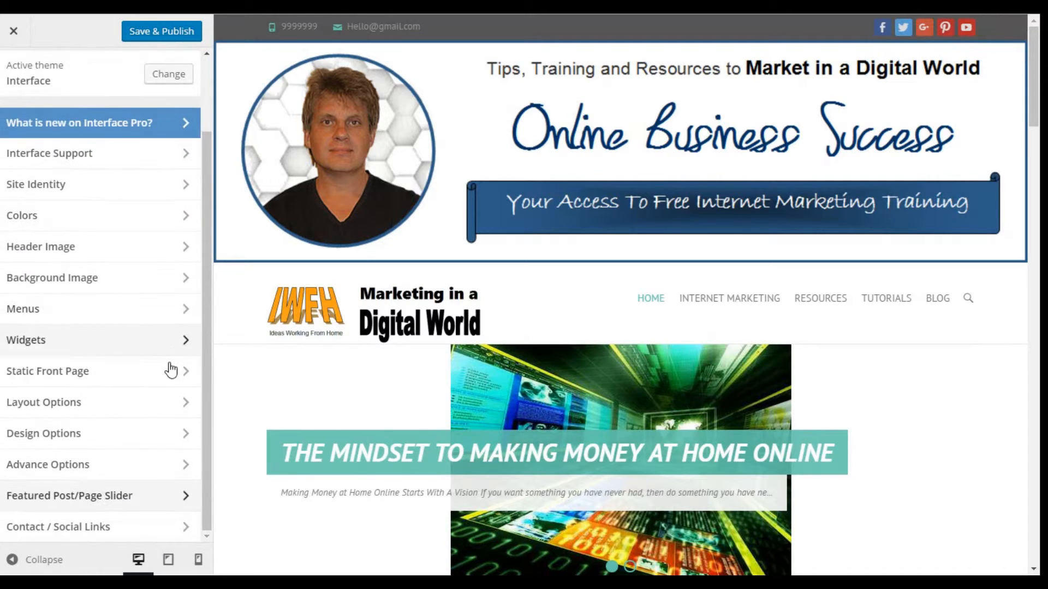
{"action": "left_click", "coordinate": [60, 528]}
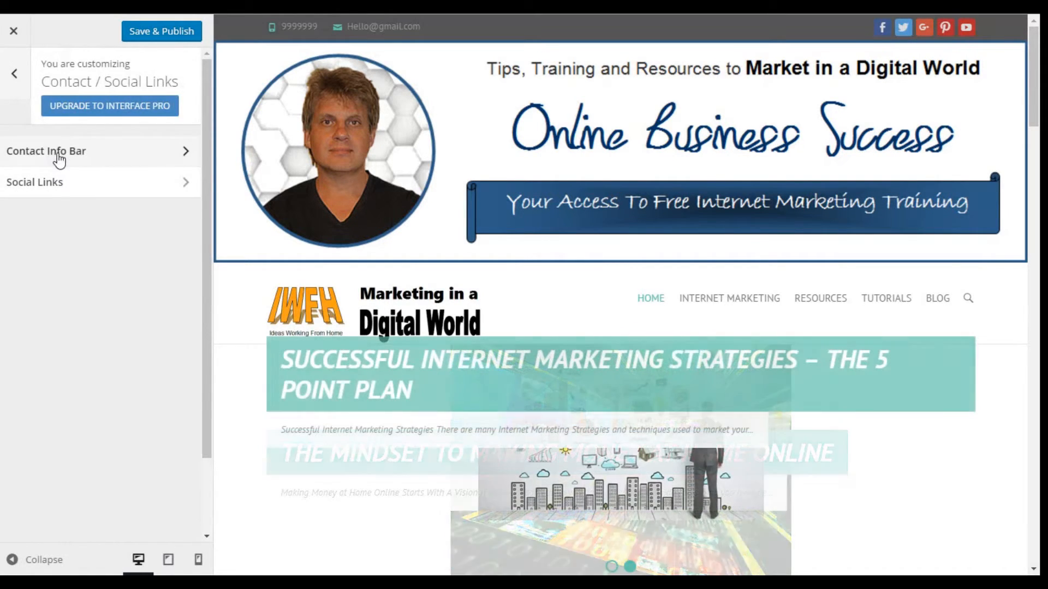
{"action": "left_click", "coordinate": [55, 151]}
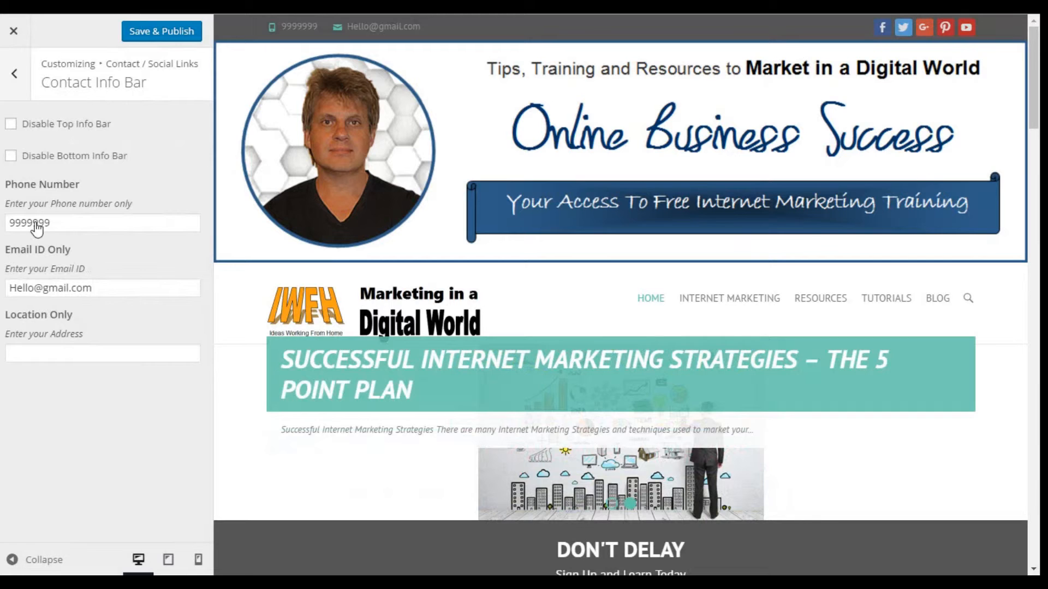
{"action": "left_click", "coordinate": [18, 73]}
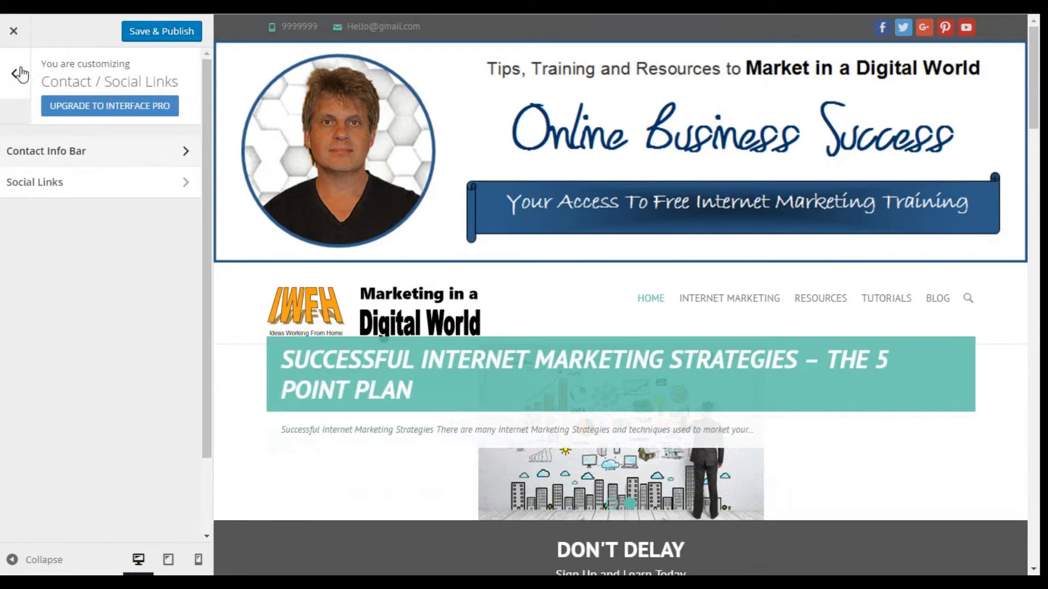
View the Social Links URL fields for the social networks and return to the main customizer sections.
{"action": "left_click", "coordinate": [44, 184]}
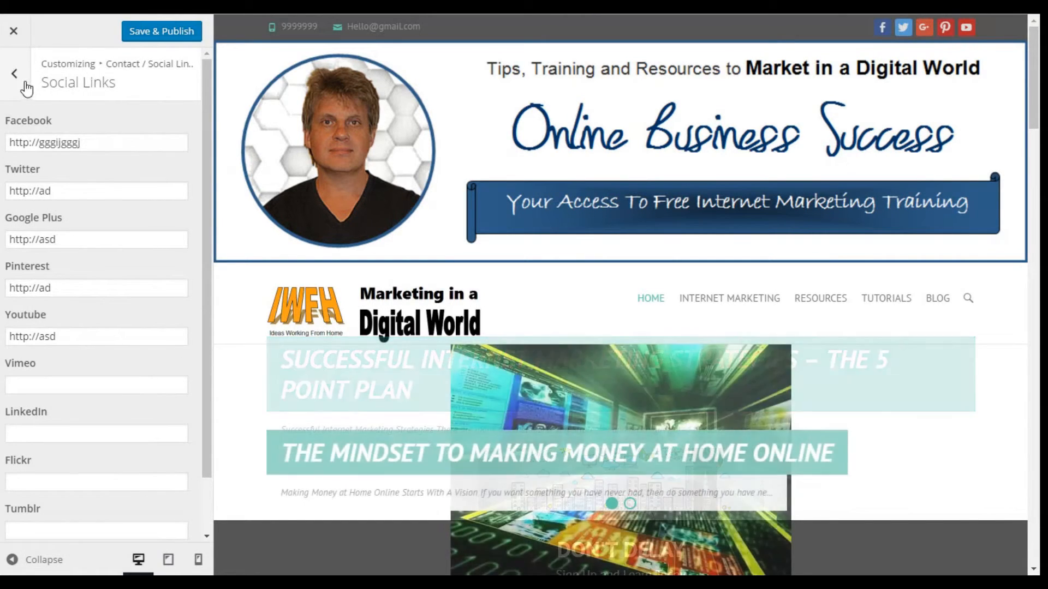
{"action": "left_click", "coordinate": [16, 68]}
{"action": "left_click", "coordinate": [19, 73]}
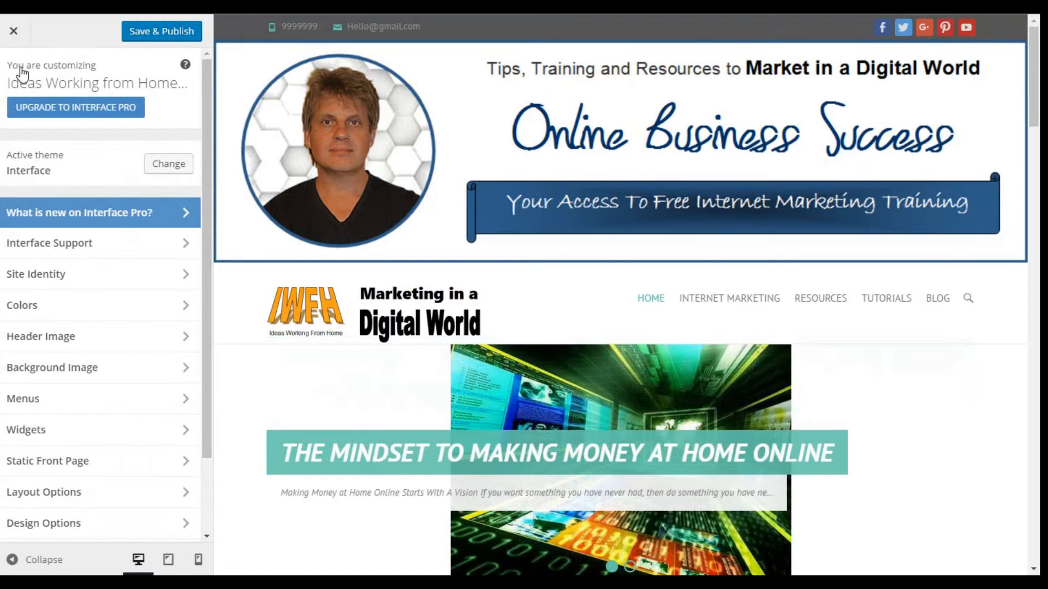
Save and publish the customizer changes and view the live home page of the test site.
{"action": "left_click", "coordinate": [156, 32]}
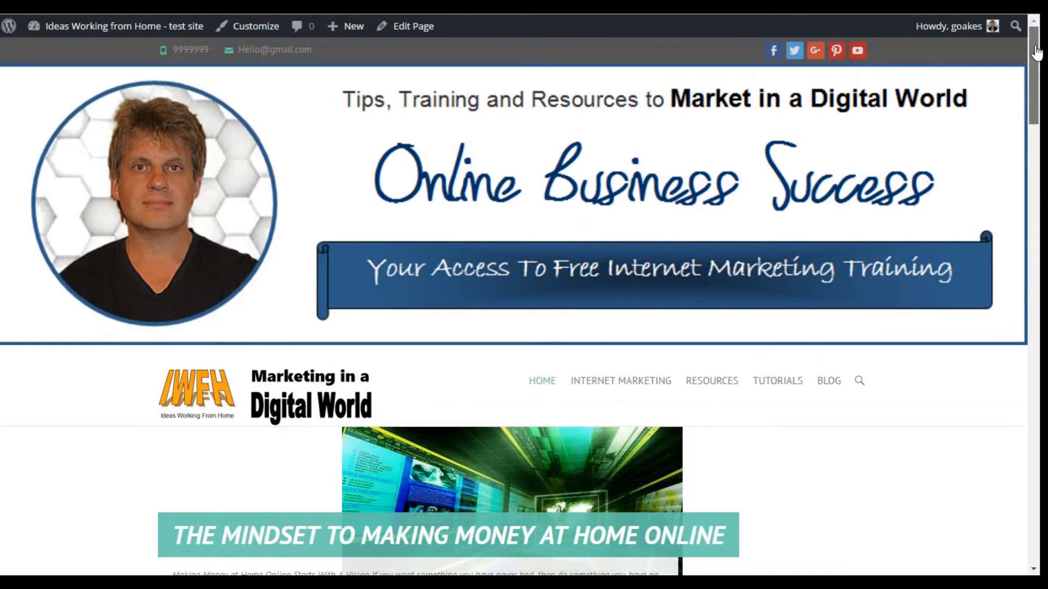
{"action": "mouse_move", "coordinate": [1036, 52]}
{"action": "left_mouse_down"}
{"action": "mouse_move", "coordinate": [1036, 215]}
{"action": "mouse_move", "coordinate": [1036, 52]}
{"action": "left_mouse_up"}
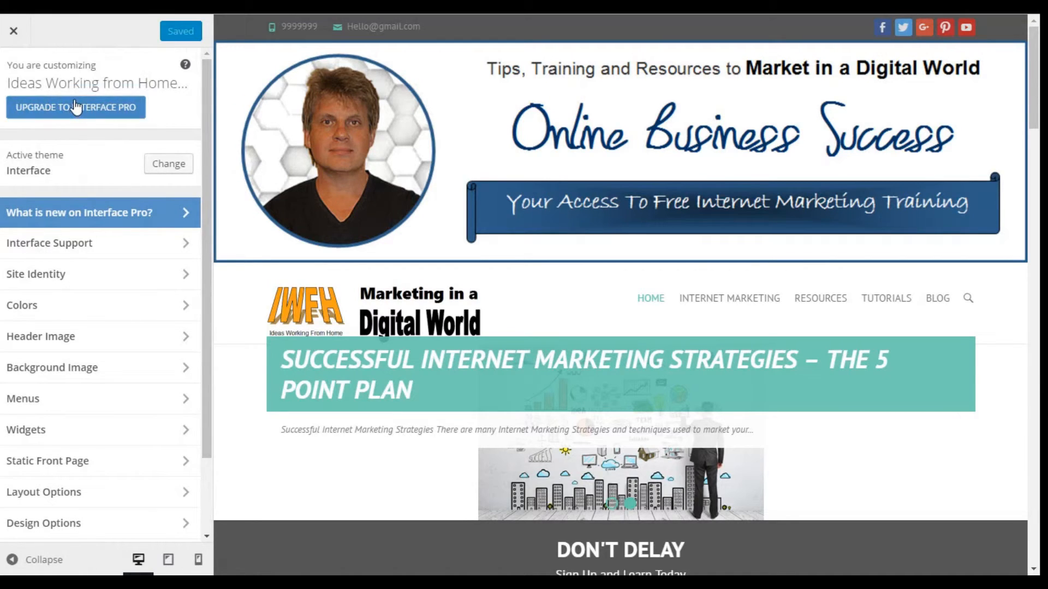
Open the Interface Pro upgrade page from the customizer and examine its description, pricing and Unique Features.
{"action": "left_click", "coordinate": [77, 107]}
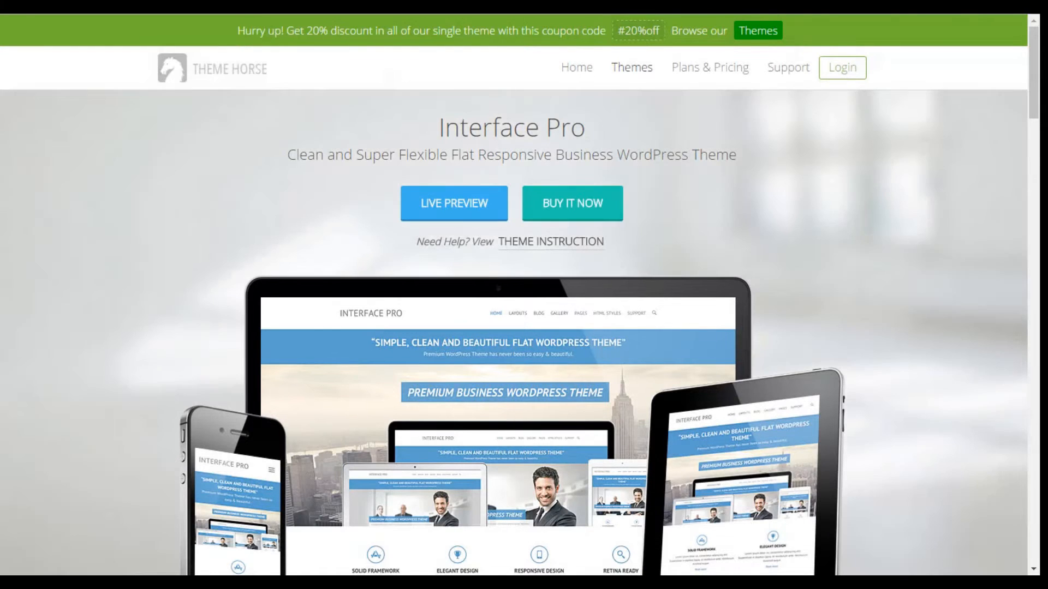
{"action": "scroll", "coordinate": [1036, 57], "scroll_direction": "down", "scroll_amount": 3}
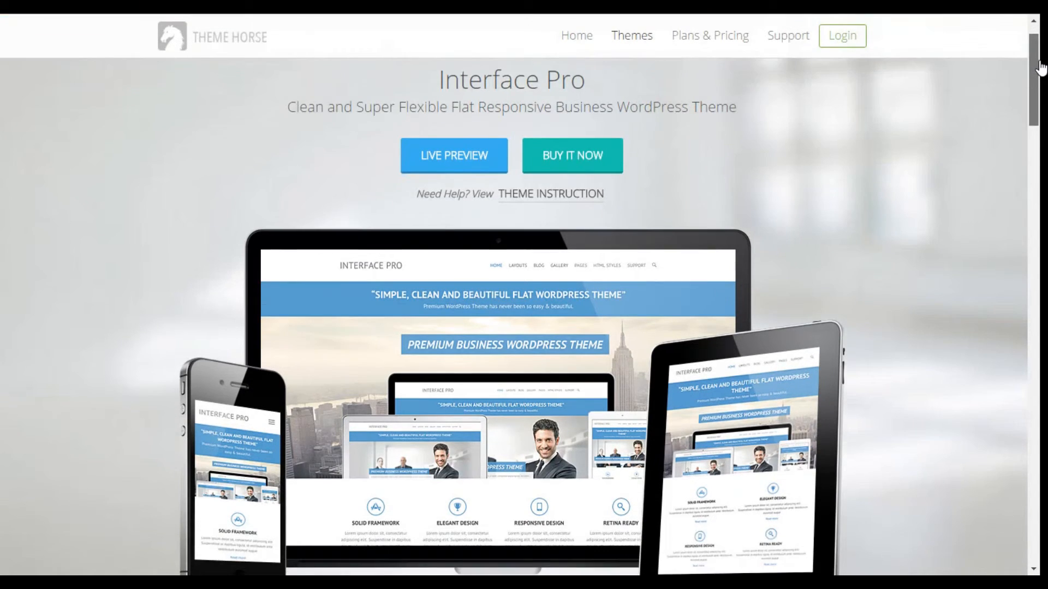
{"action": "scroll", "coordinate": [523, 306], "scroll_direction": "down", "scroll_amount": 6}
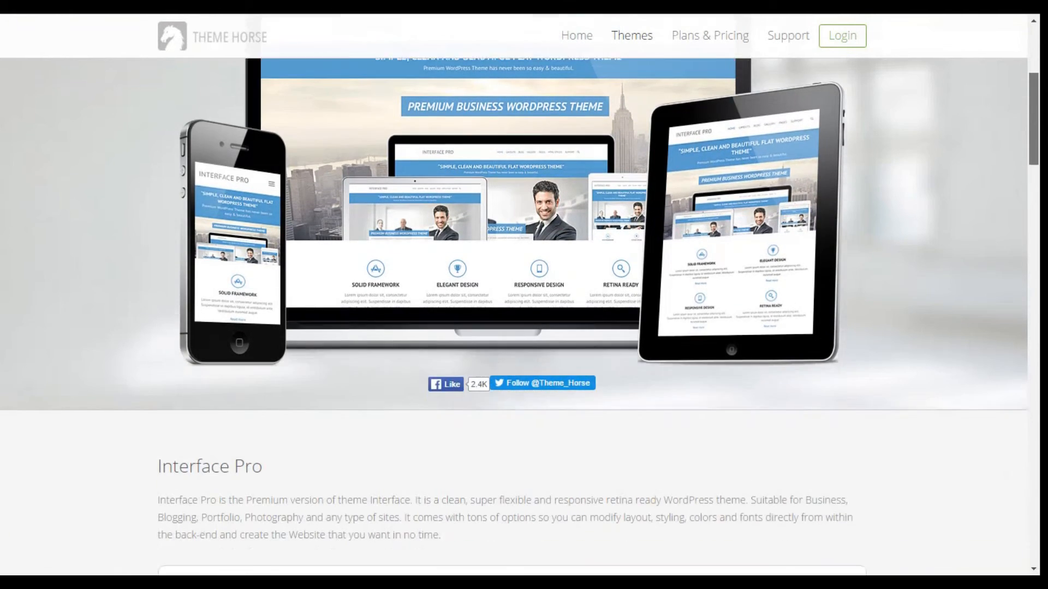
{"action": "scroll", "coordinate": [524, 305], "scroll_direction": "down", "scroll_amount": 2}
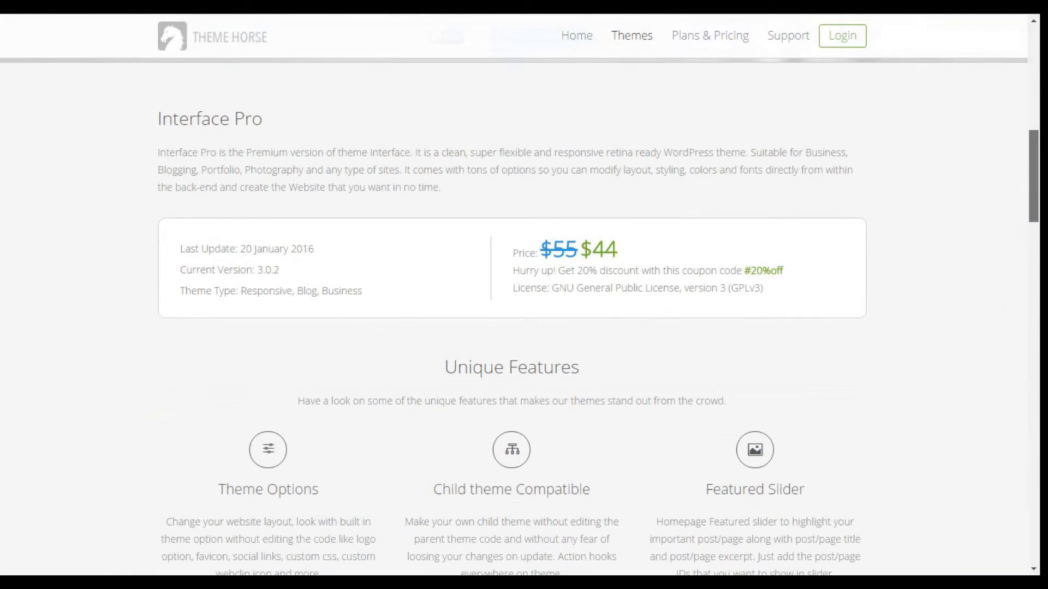
{"action": "scroll", "coordinate": [524, 306], "scroll_direction": "down", "scroll_amount": 4}
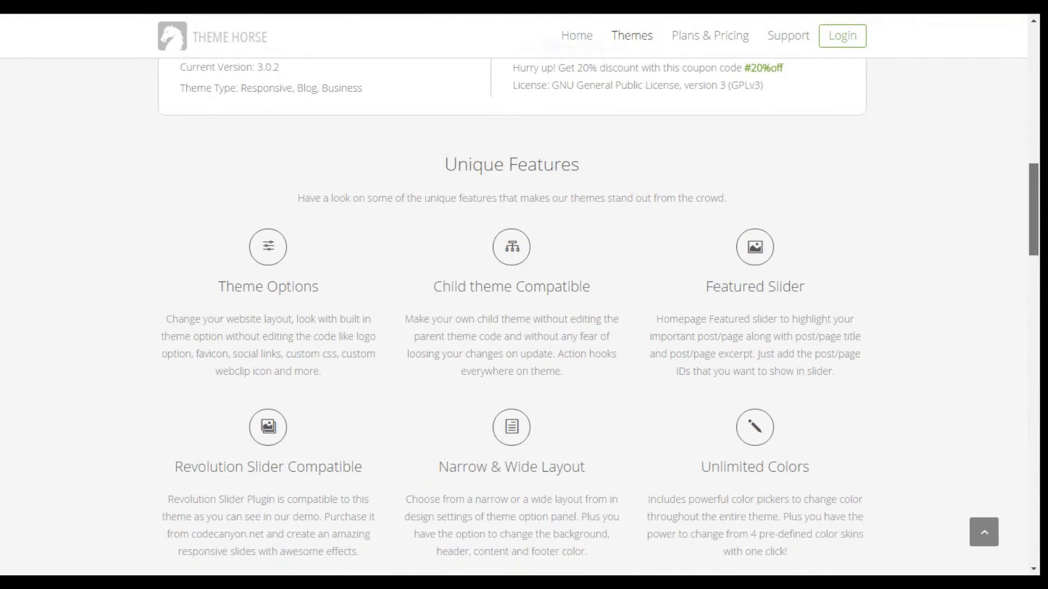
{"action": "scroll", "coordinate": [523, 306], "scroll_direction": "down", "scroll_amount": 3}
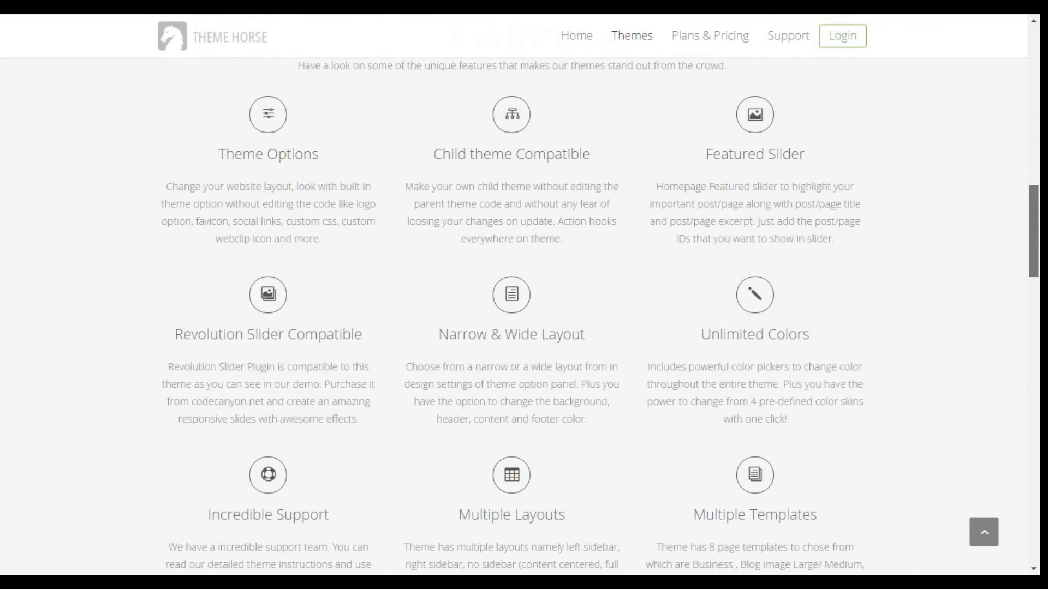
{"action": "scroll", "coordinate": [524, 306], "scroll_direction": "down", "scroll_amount": 5}
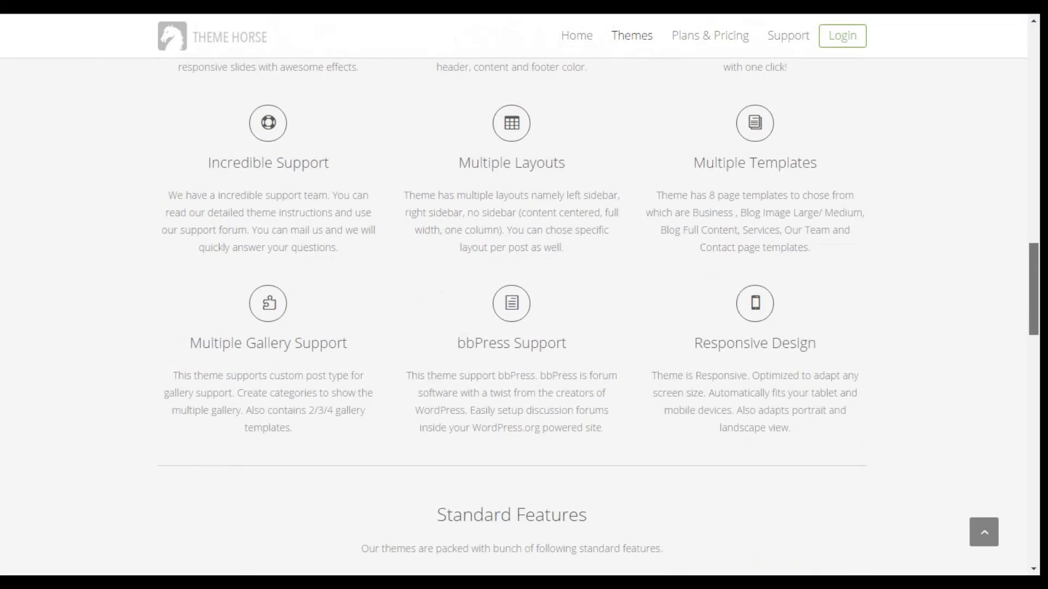
Examine the Standard Features list and the table comparing Interface with Interface Pro.
{"action": "scroll", "coordinate": [523, 306], "scroll_direction": "down", "scroll_amount": 7}
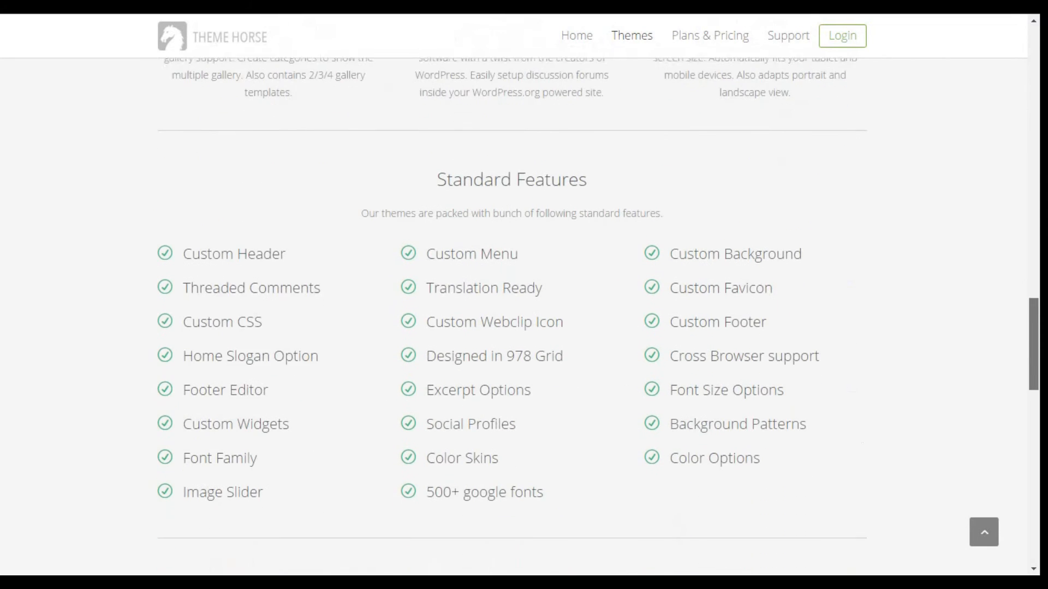
{"action": "scroll", "coordinate": [524, 305], "scroll_direction": "down", "scroll_amount": 5}
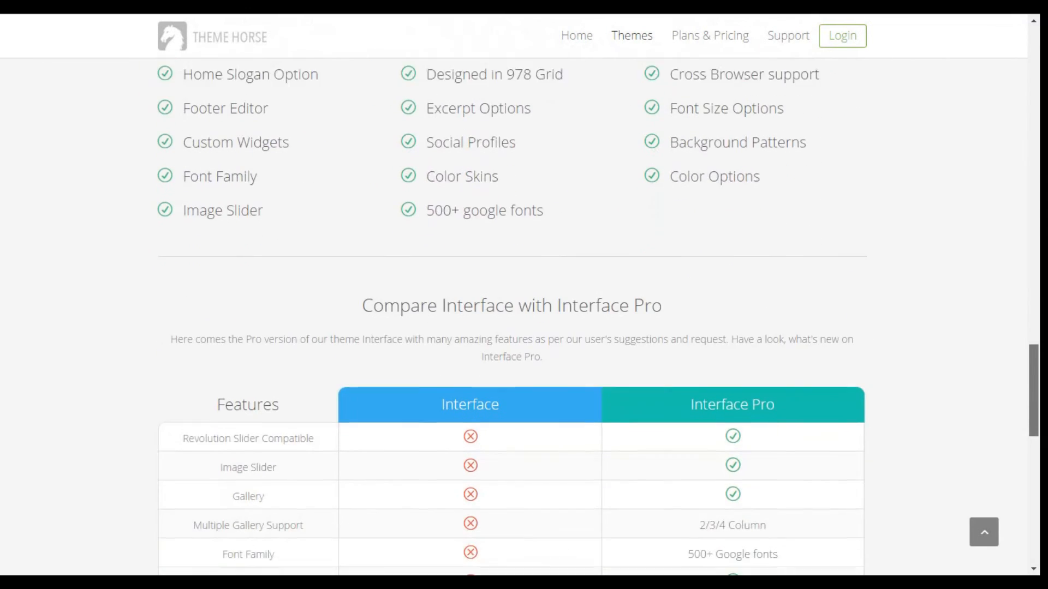
{"action": "scroll", "coordinate": [524, 305], "scroll_direction": "down", "scroll_amount": 4}
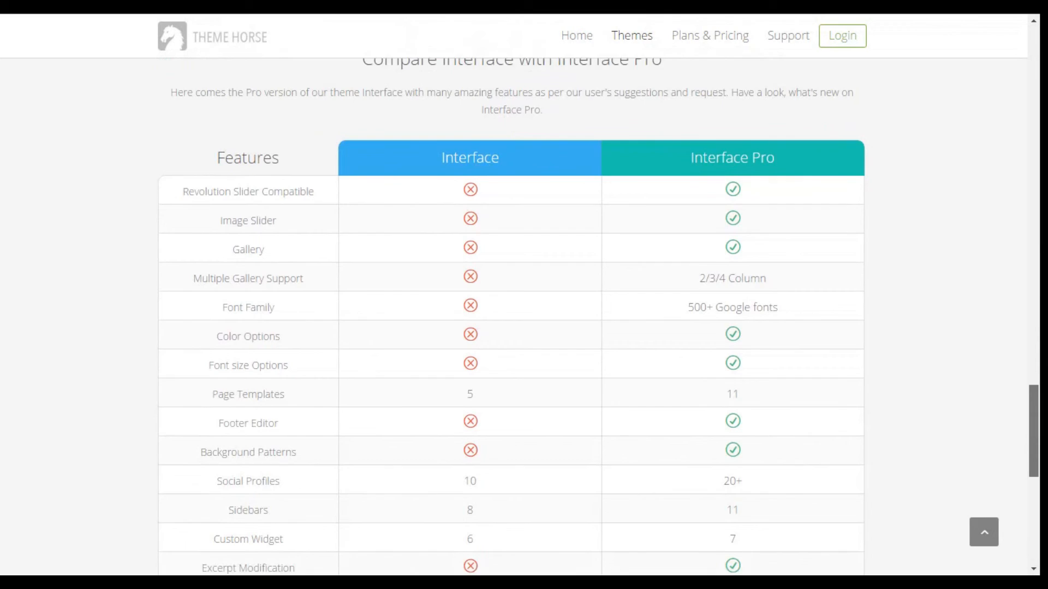
{"action": "scroll", "coordinate": [524, 306], "scroll_direction": "down", "scroll_amount": 2}
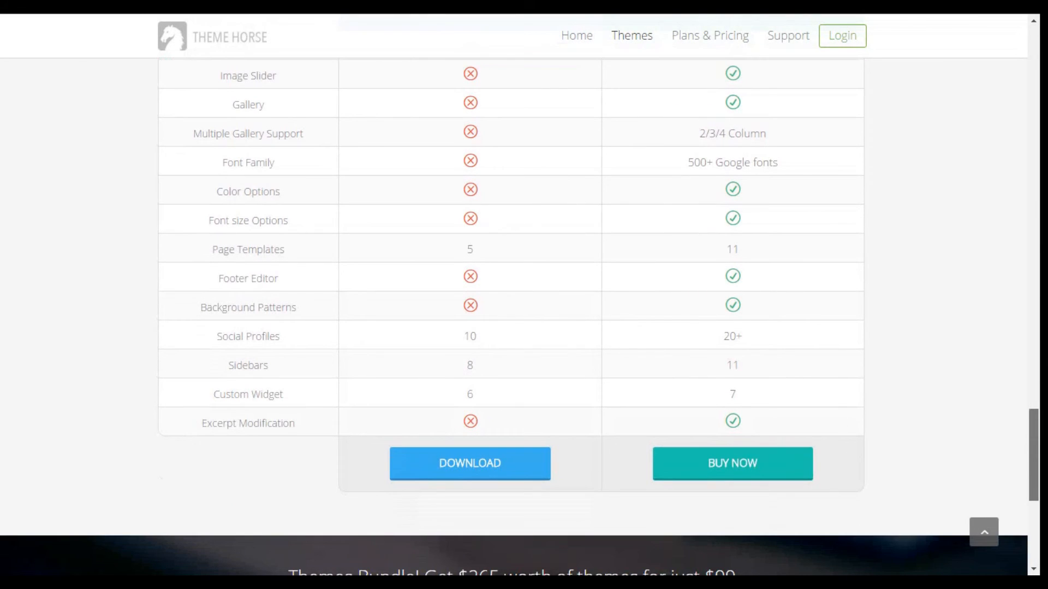
Leave the Interface Pro page and view the test site's single post page and Blog page.
{"action": "left_click", "coordinate": [985, 532]}
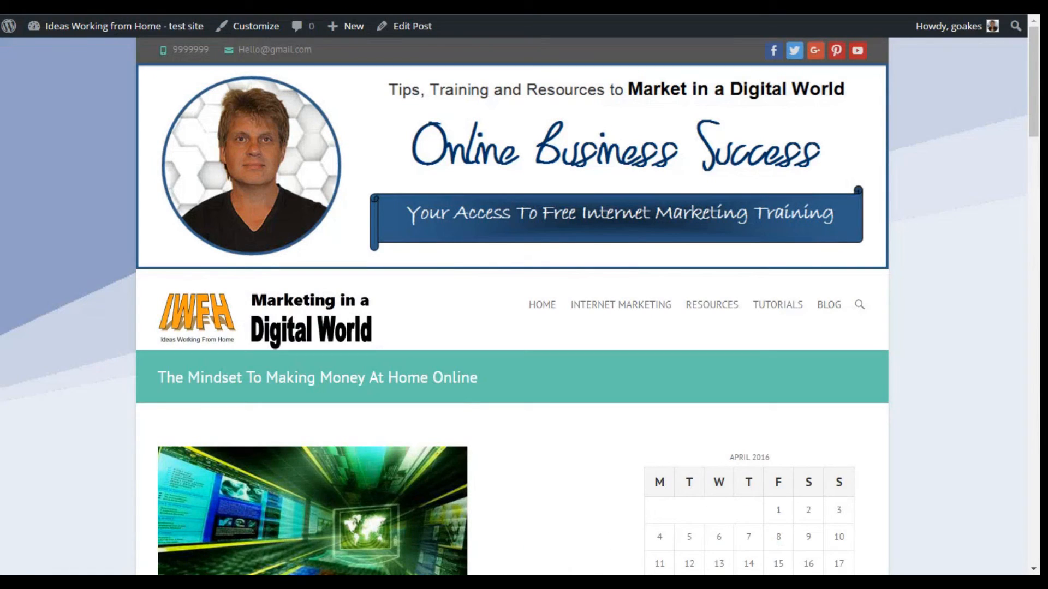
{"action": "key", "text": "ctrl+Tab"}
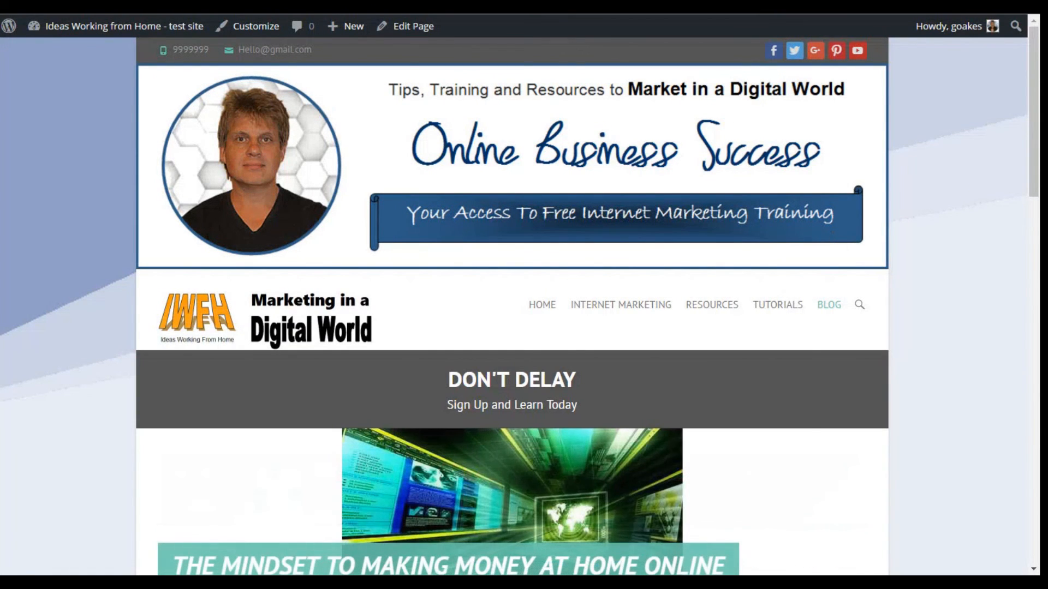